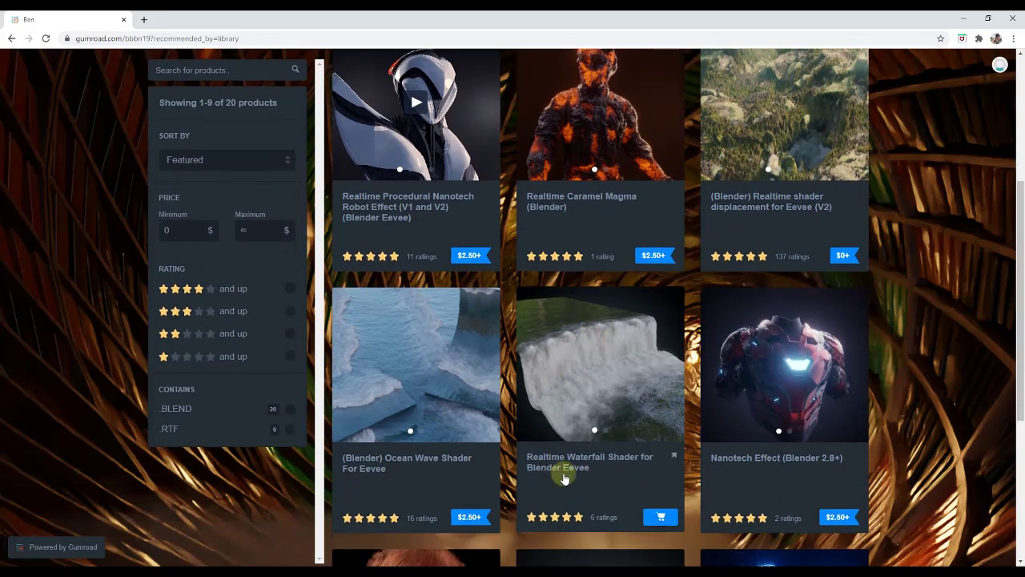
# Open the Realtime Waterfall Shader for Blender Eevee product page and review its preview and description.
pyautogui.click(561, 466)
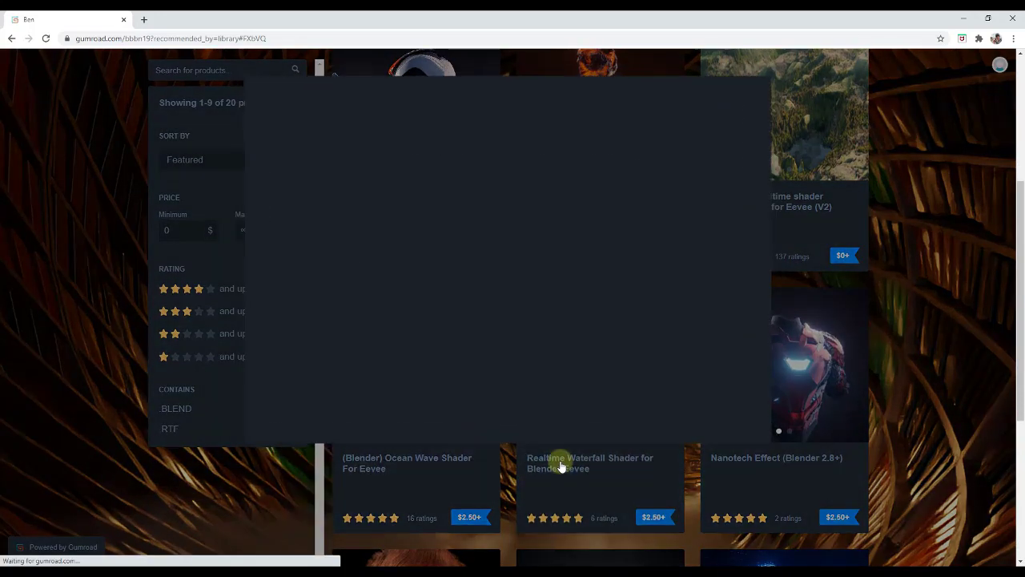
pyautogui.scroll(-3, 558, 207)
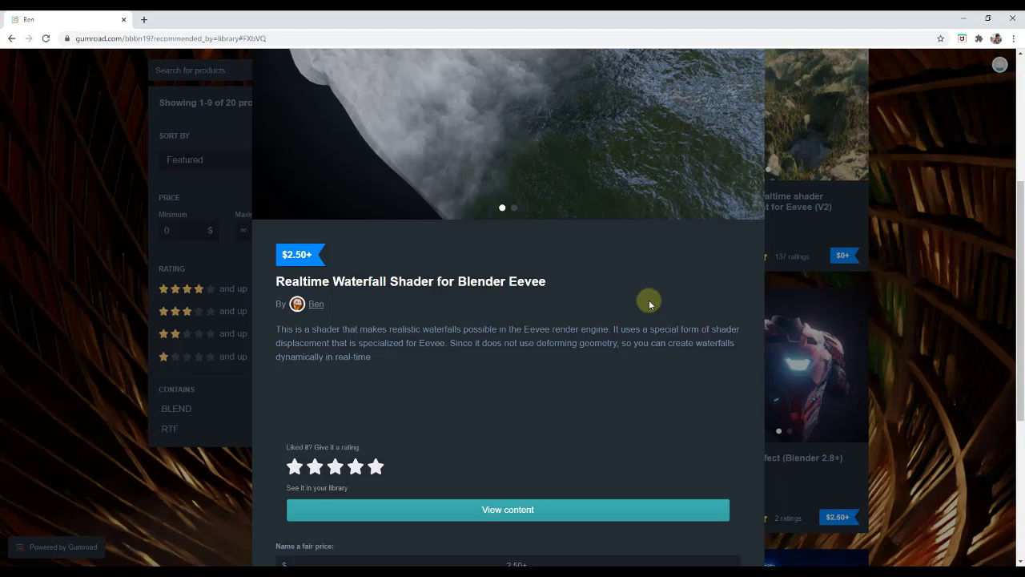
pyautogui.scroll(2, 629, 284)
pyautogui.scroll(1, 528, 308)
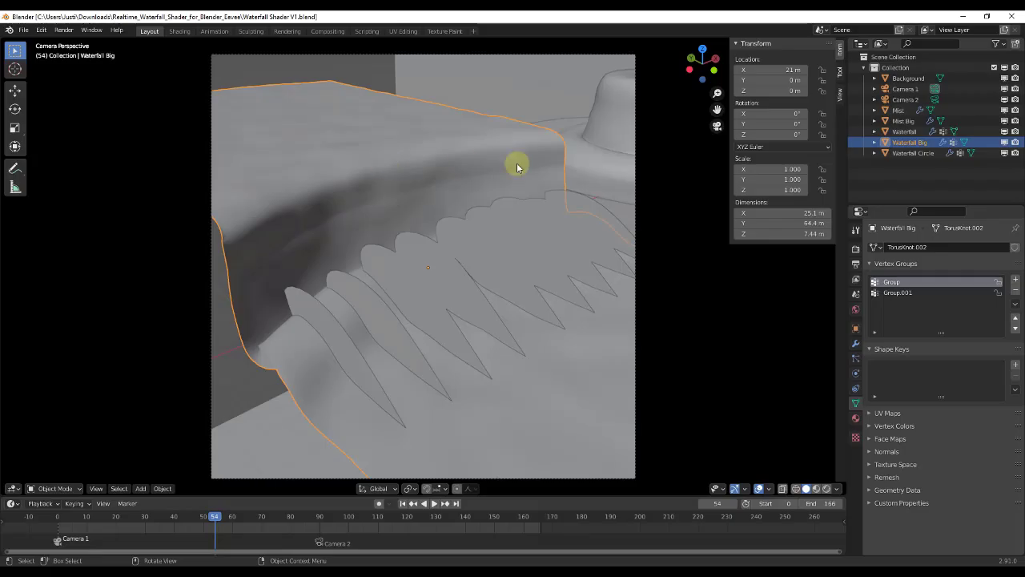
# Leave the camera view in Blender's Waterfall Shader V1 scene and display all waterfalls with Rendered viewport shading.
pyautogui.moveTo(522, 258); pyautogui.dragTo(510, 236, button='middle')
pyautogui.scroll(-6, 511, 253)
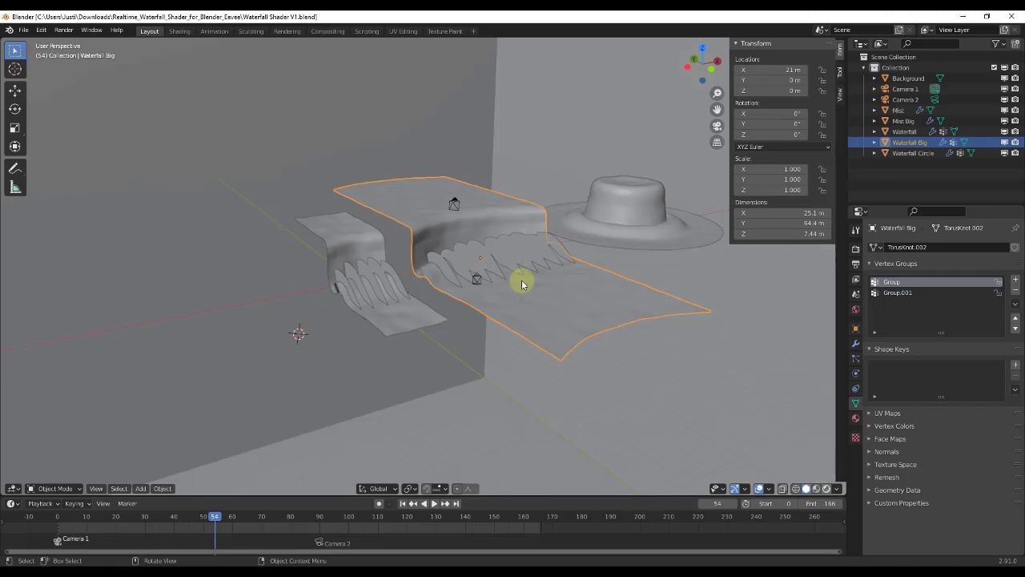
pyautogui.click(826, 490)
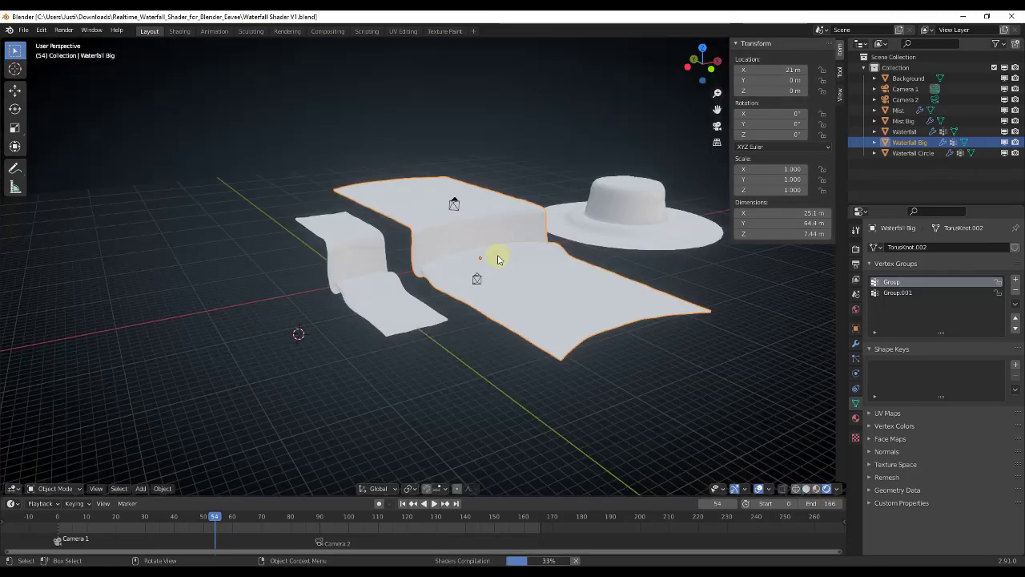
pyautogui.moveTo(497, 259); pyautogui.dragTo(446, 248, button='middle')
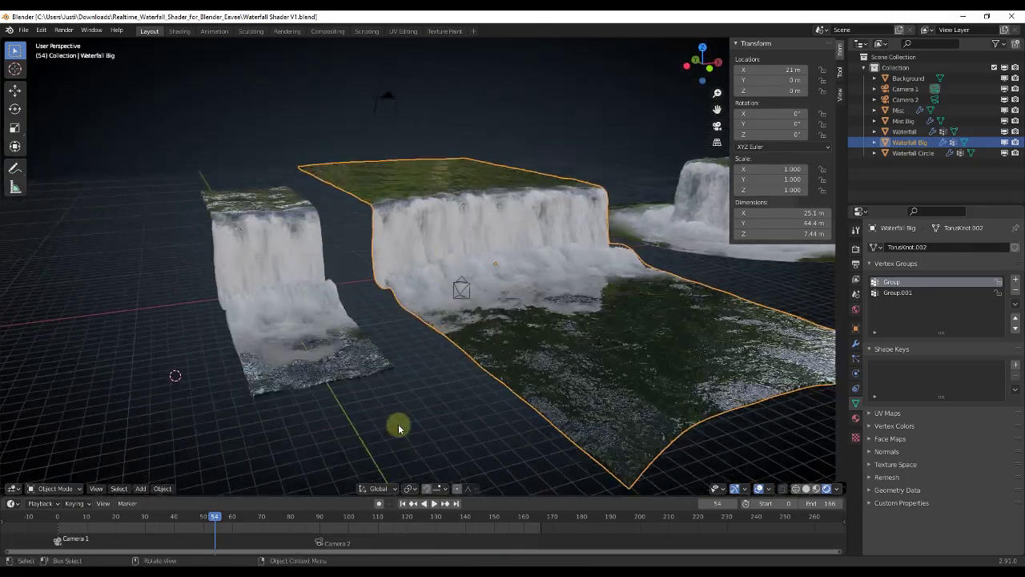
# Play the animation from frame 2, examine the moving waterfalls from several angles, and stop playback.
pyautogui.moveTo(211, 520); pyautogui.dragTo(64, 517)
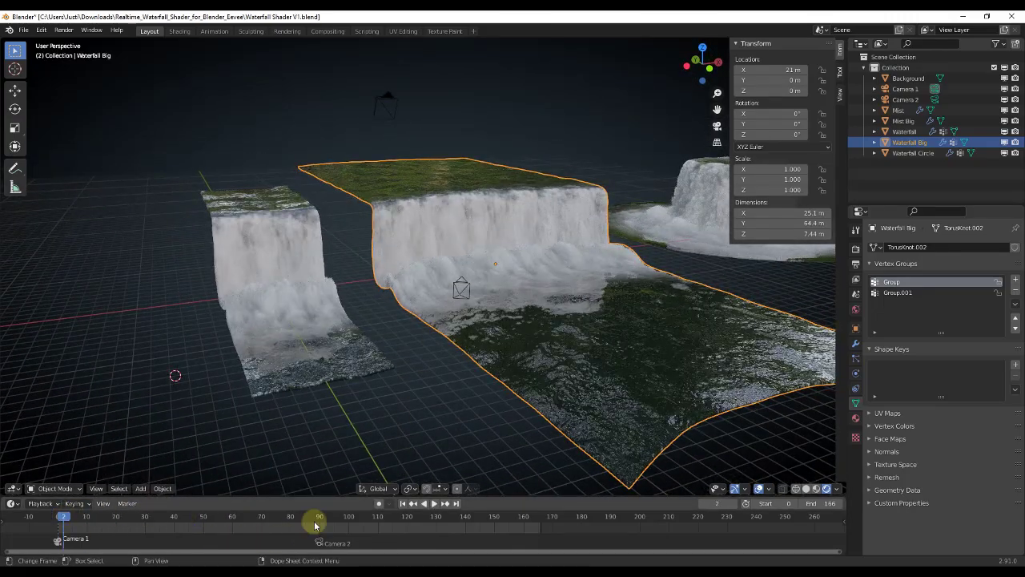
pyautogui.click(435, 503)
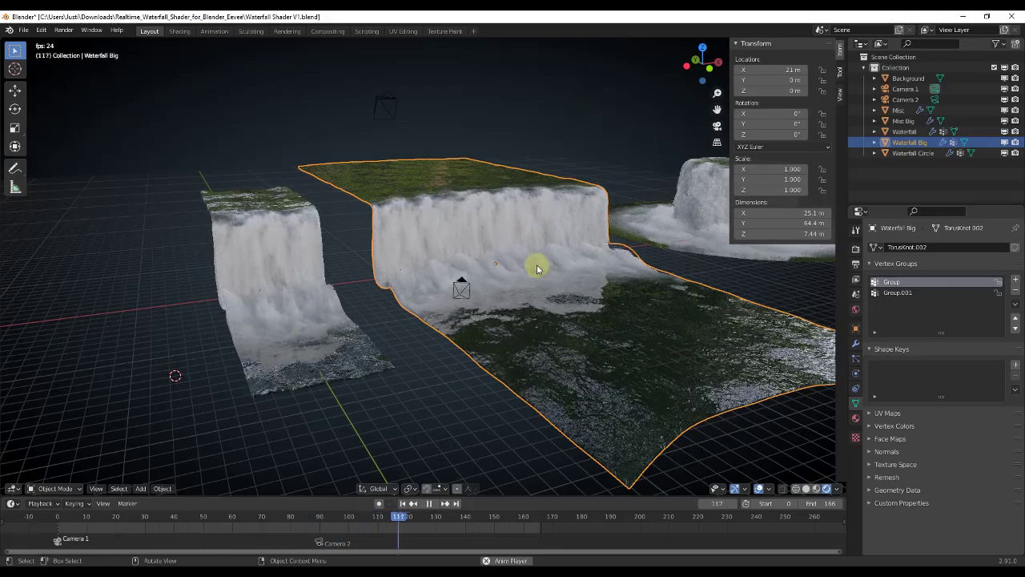
pyautogui.scroll(-3, 595, 236)
pyautogui.moveTo(595, 236); pyautogui.dragTo(466, 198, button='middle')
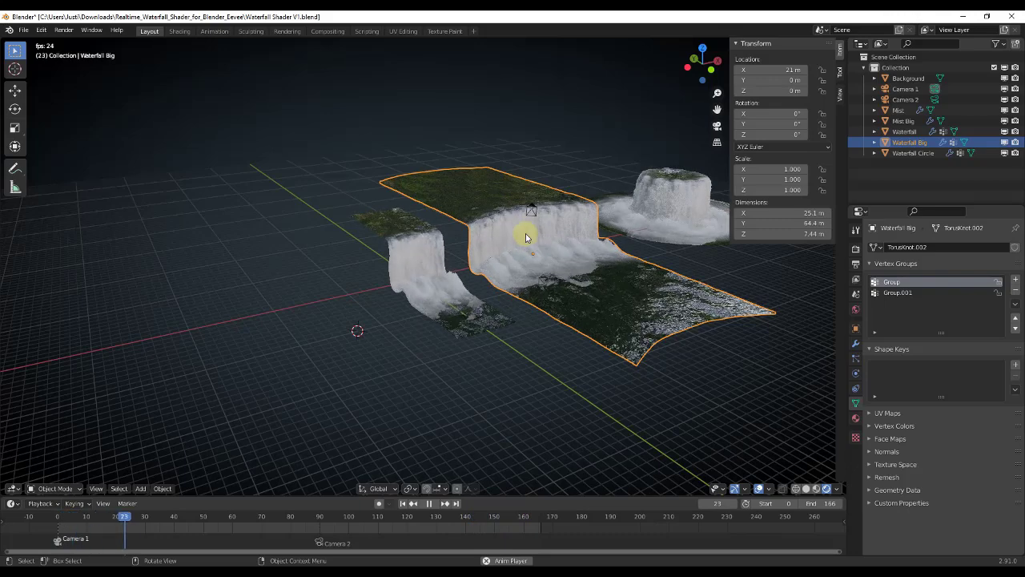
pyautogui.moveTo(526, 229); pyautogui.dragTo(497, 244, button='middle')
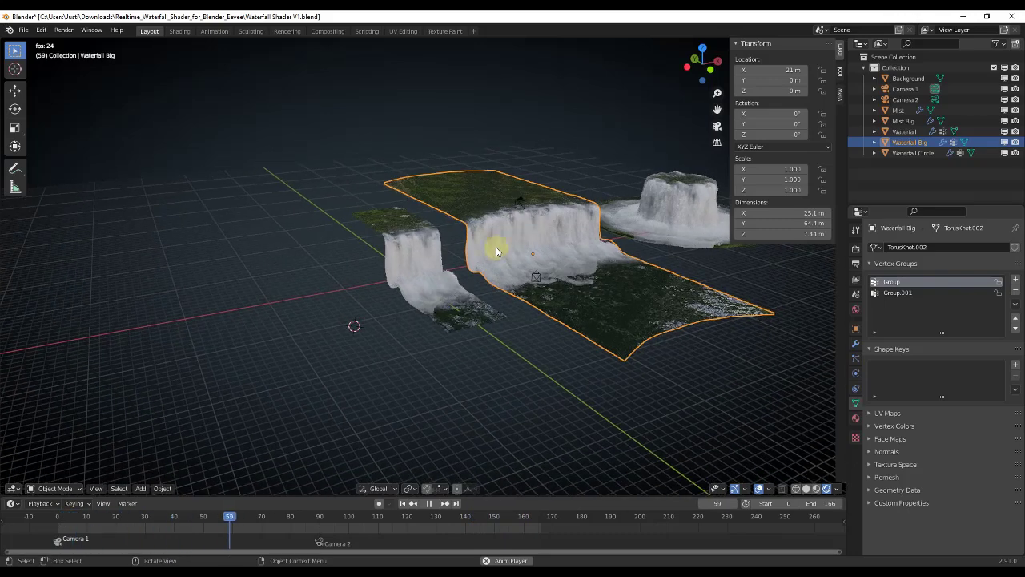
pyautogui.click(429, 509)
# Add a mesh plane on the empty ground beside the smallest waterfall and scale it to about 26.8 m square.
pyautogui.moveTo(584, 270); pyautogui.dragTo(438, 265, button='middle')
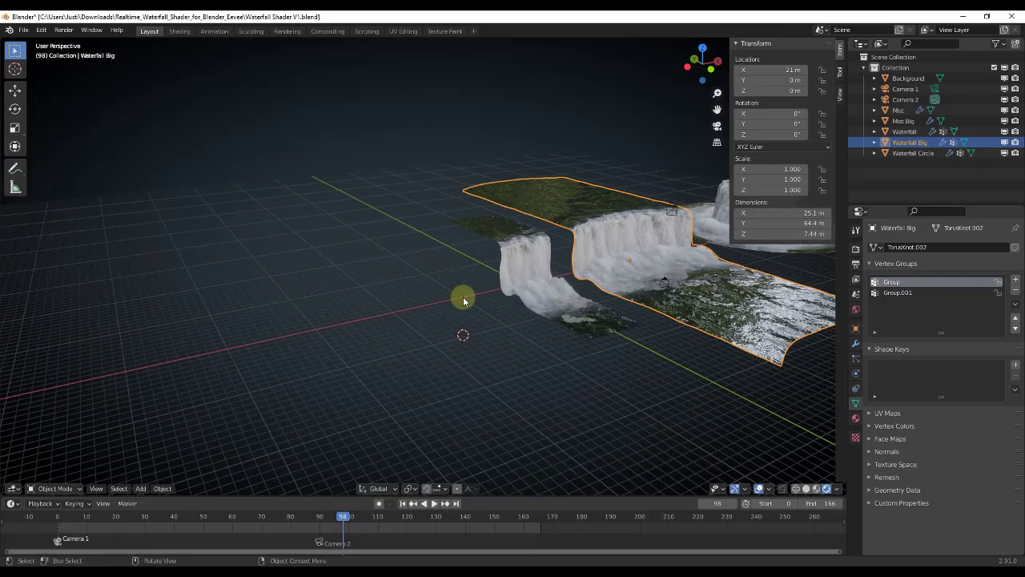
pyautogui.hotkey('shift', 'a')
pyautogui.moveTo(461, 299)
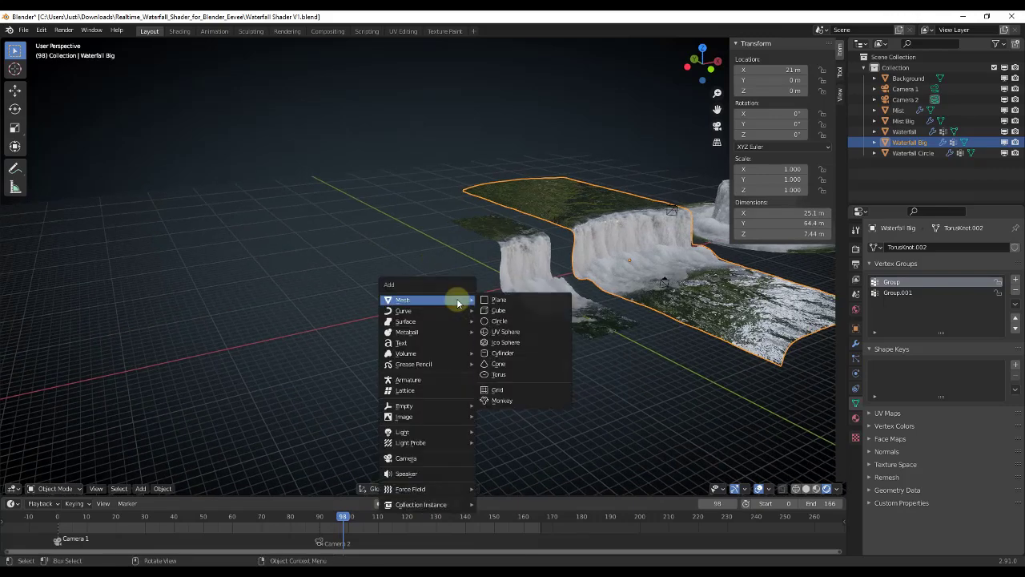
pyautogui.click(518, 300)
pyautogui.press('s')
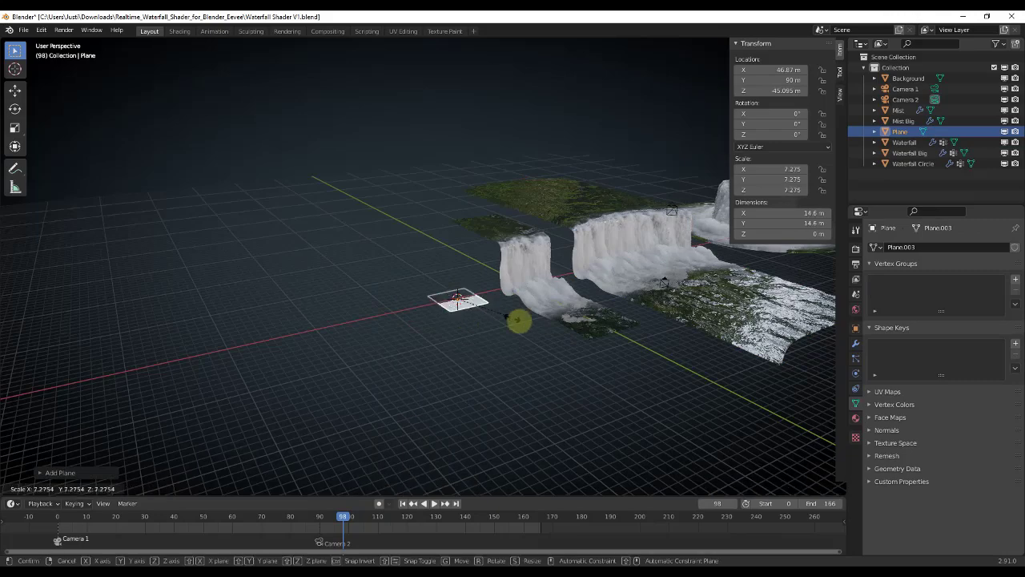
pyautogui.click(552, 336)
pyautogui.moveTo(552, 337); pyautogui.dragTo(392, 290, button='middle')
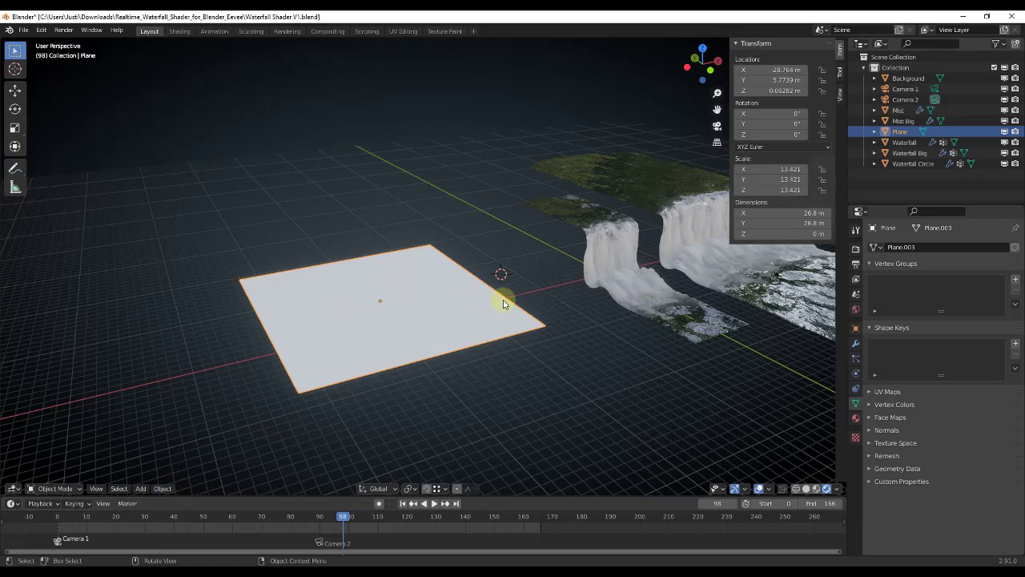
# Apply the rotation and scale of the new plane.
pyautogui.click(162, 488)
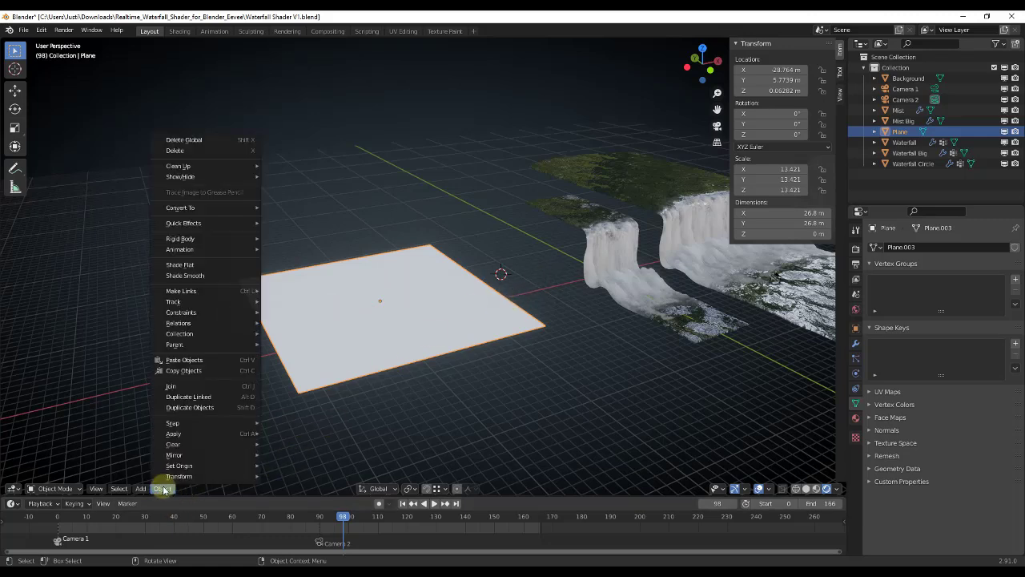
pyautogui.moveTo(200, 434)
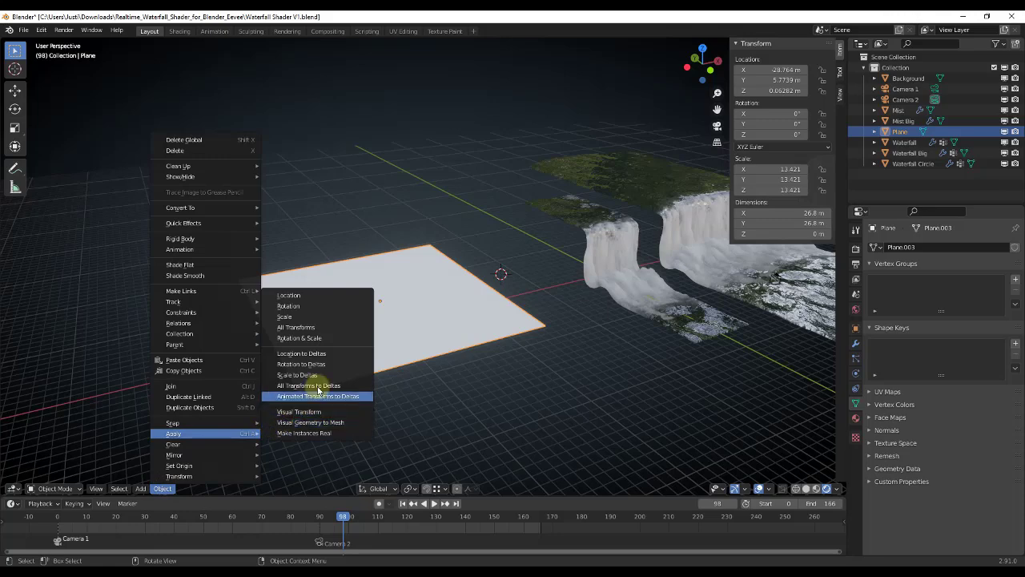
pyautogui.click(299, 337)
# Cut four evenly spaced edge loops across the plane's mesh, parallel to the X axis, without sliding them.
pyautogui.moveTo(472, 328); pyautogui.dragTo(437, 318, button='middle')
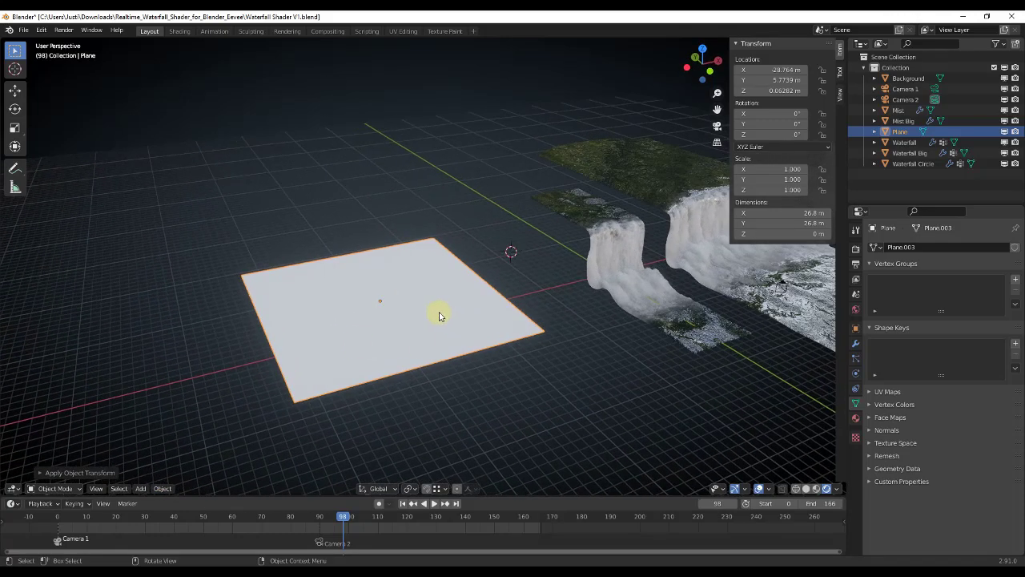
pyautogui.press('Tab')
pyautogui.hotkey('ctrl', 'r')
pyautogui.scroll(1, 468, 273)
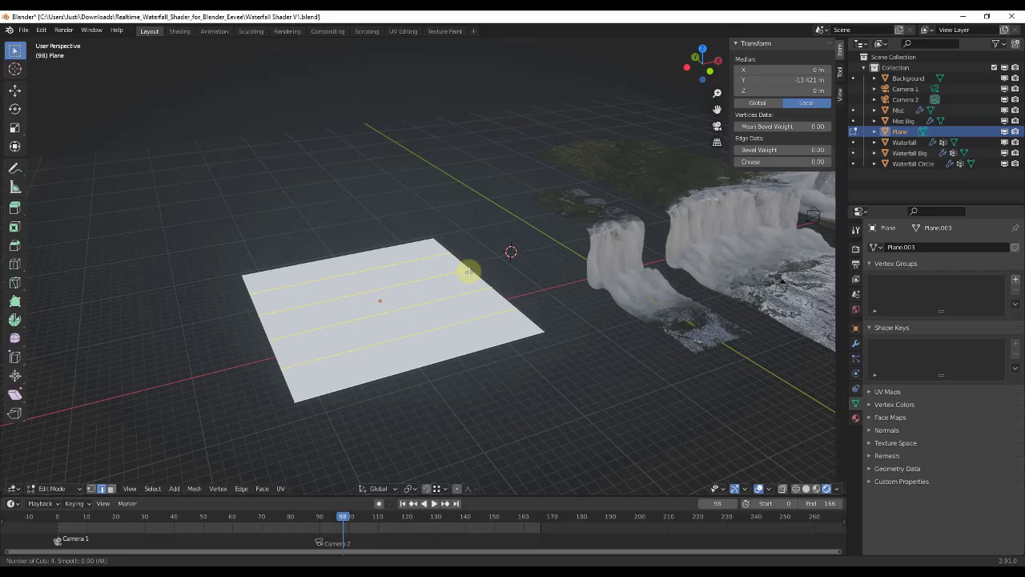
pyautogui.click(469, 272)
pyautogui.rightClick(471, 270)
pyautogui.moveTo(440, 285); pyautogui.dragTo(350, 309, button='middle')
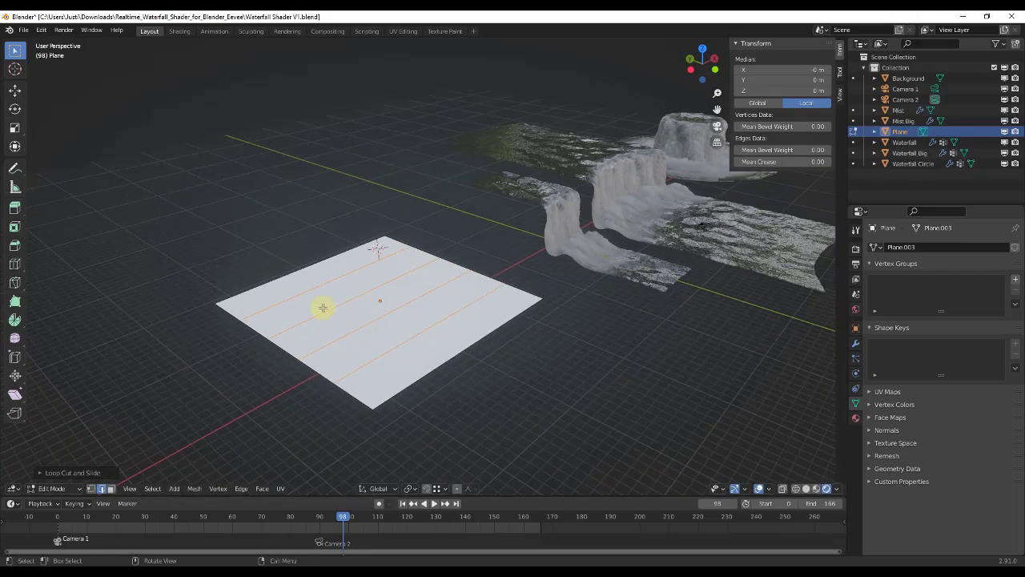
# Raise the plane's two rear loop cuts together with its rear outer edge about 8.06 m along Z.
pyautogui.keyDown('alt'); pyautogui.click(332, 307); pyautogui.keyUp('alt')
pyautogui.keyDown('alt'); pyautogui.keyDown('shift'); pyautogui.click(300, 291); pyautogui.keyUp('shift'); pyautogui.keyUp('alt')
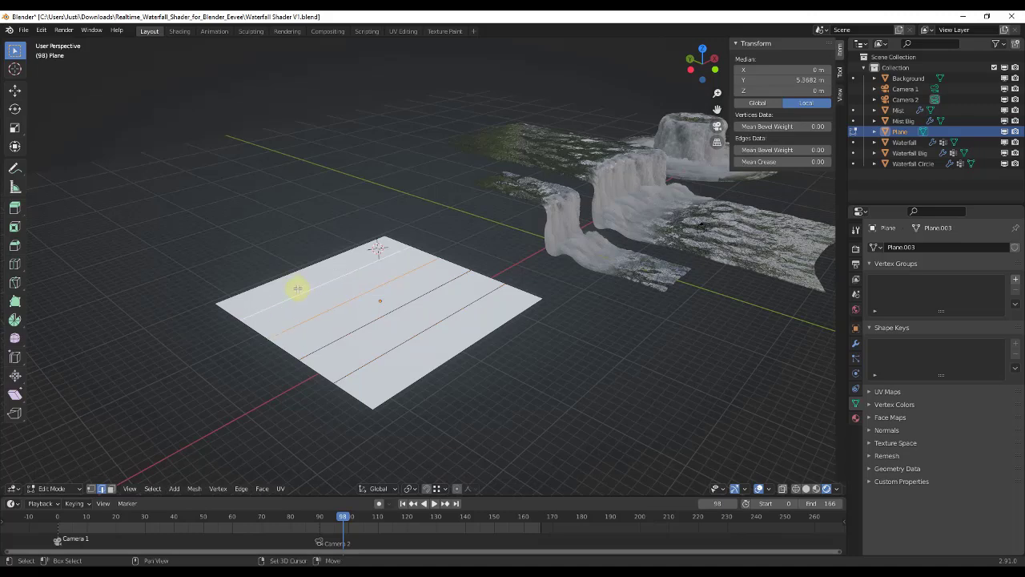
pyautogui.press('g')
pyautogui.press('z')
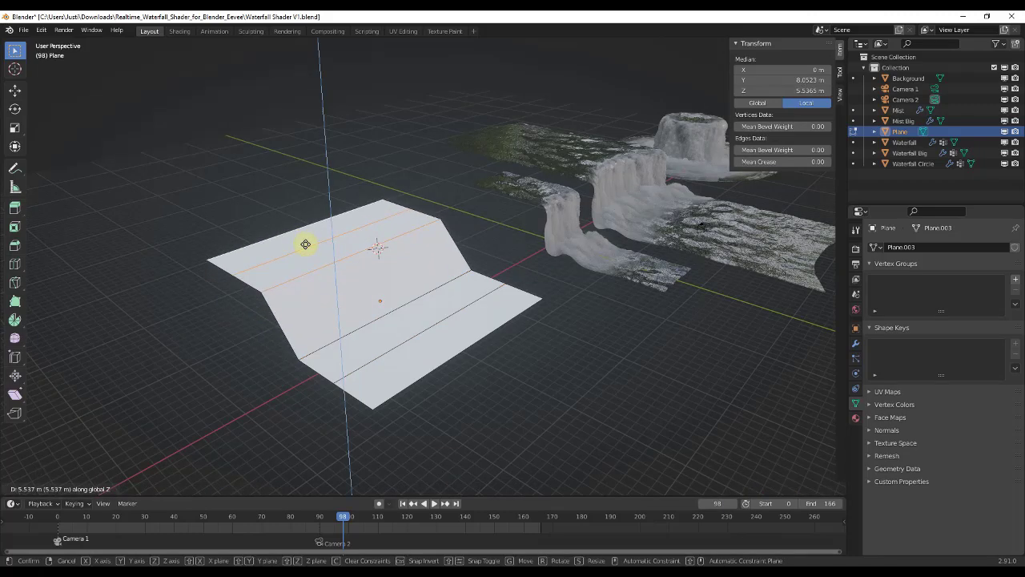
pyautogui.click(307, 225)
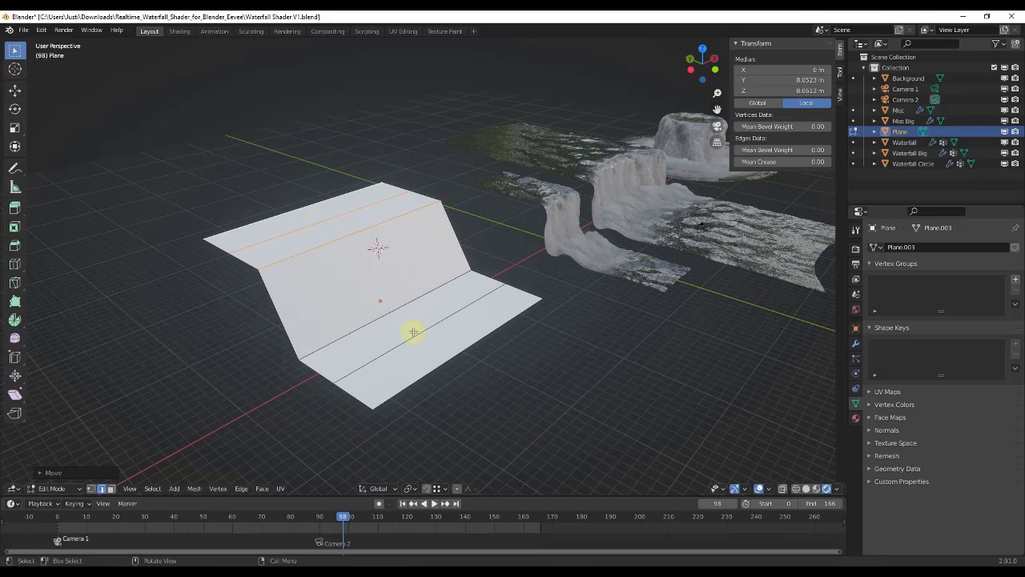
# Extend the plane's lower front edge and upper rear edge outward along Y to lengthen both flat sections.
pyautogui.click(431, 372)
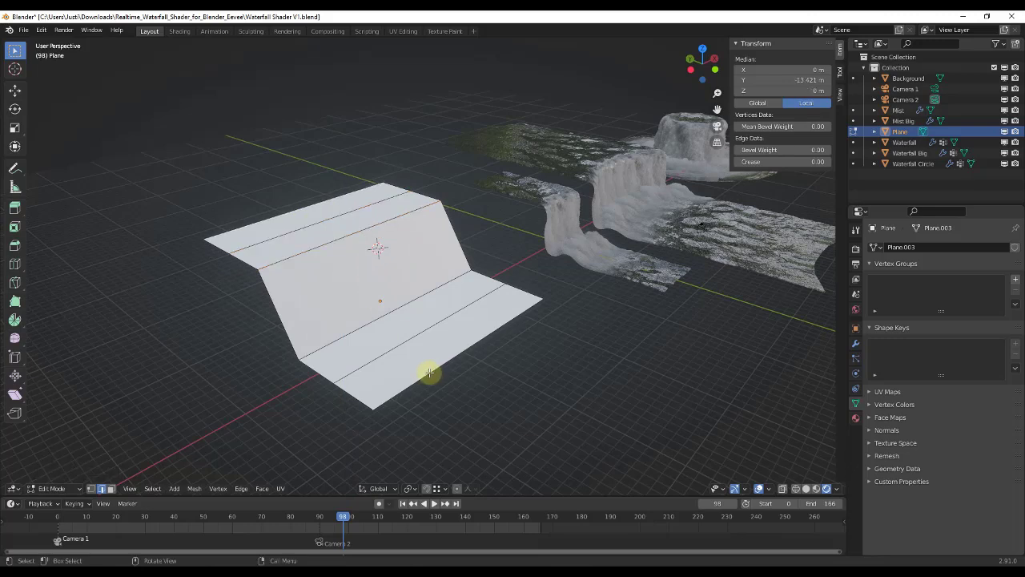
pyautogui.press('g')
pyautogui.press('y')
pyautogui.click(531, 429)
pyautogui.click(232, 233)
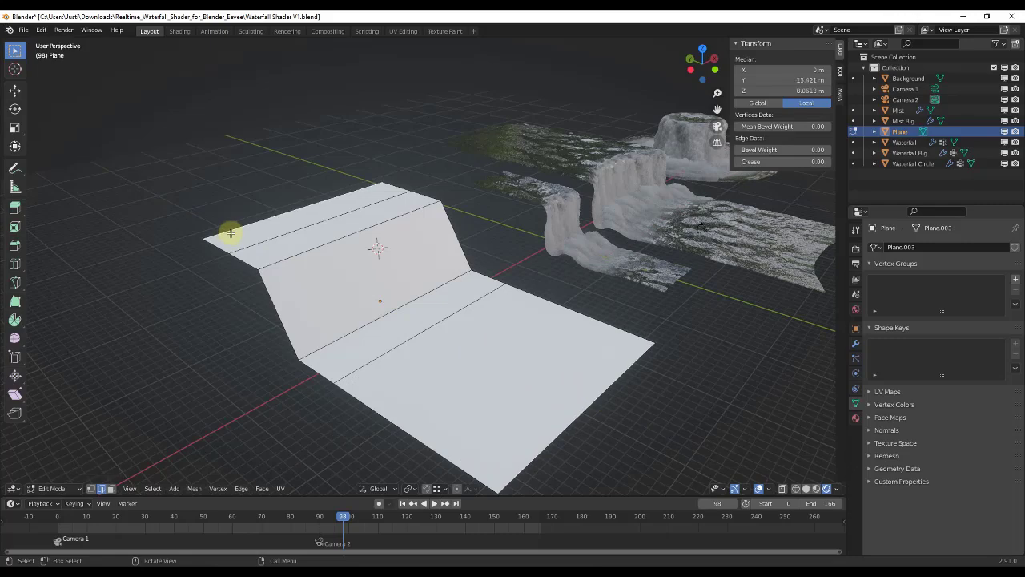
pyautogui.press('g')
pyautogui.press('y')
pyautogui.click(144, 184)
# Shift the plane's whole lower section about 3 m along Y toward the upper section to steepen the drop, and return to Object Mode.
pyautogui.moveTo(398, 327); pyautogui.dragTo(290, 327, button='middle')
pyautogui.press('Tab')
pyautogui.press('Tab')
pyautogui.keyDown('shift'); pyautogui.click(333, 338); pyautogui.keyUp('shift')
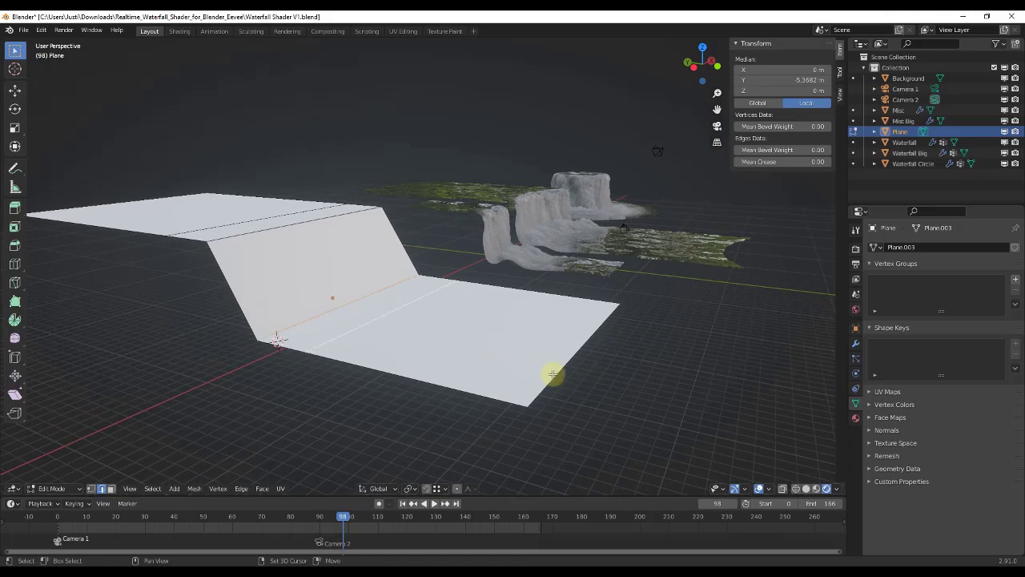
pyautogui.press('g')
pyautogui.press('y')
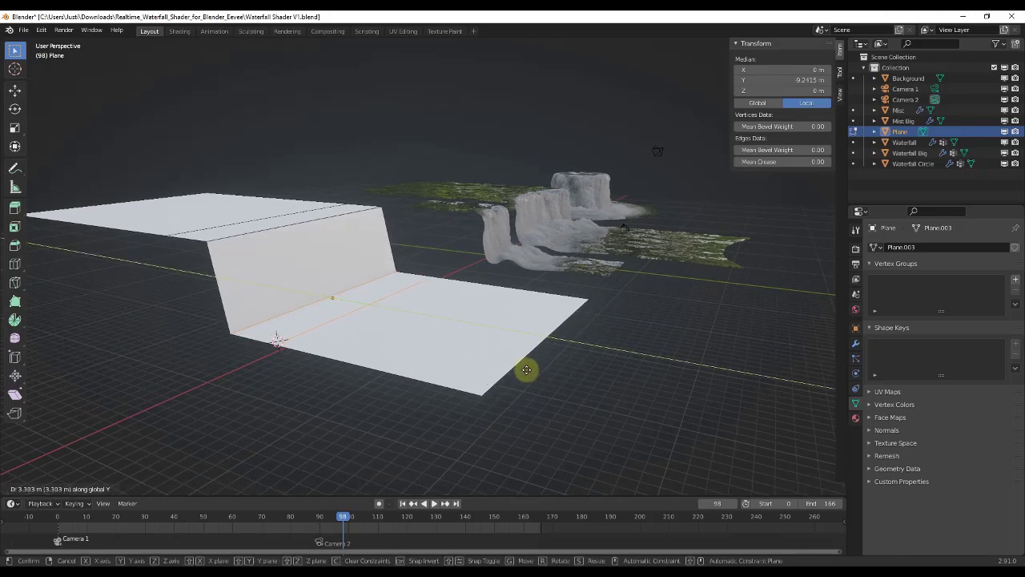
pyautogui.click(530, 369)
pyautogui.press('Tab')
pyautogui.moveTo(657, 361); pyautogui.dragTo(440, 244, button='middle')
pyautogui.scroll(-1, 403, 345)
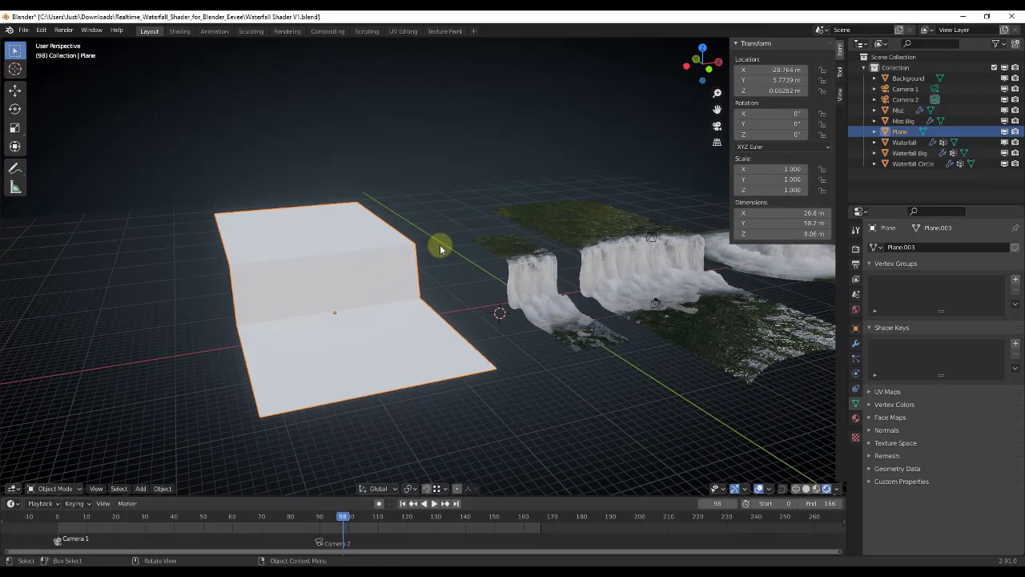
# Link the modifiers and materials of the smallest waterfall, Waterfall, to the plane.
pyautogui.click(530, 265)
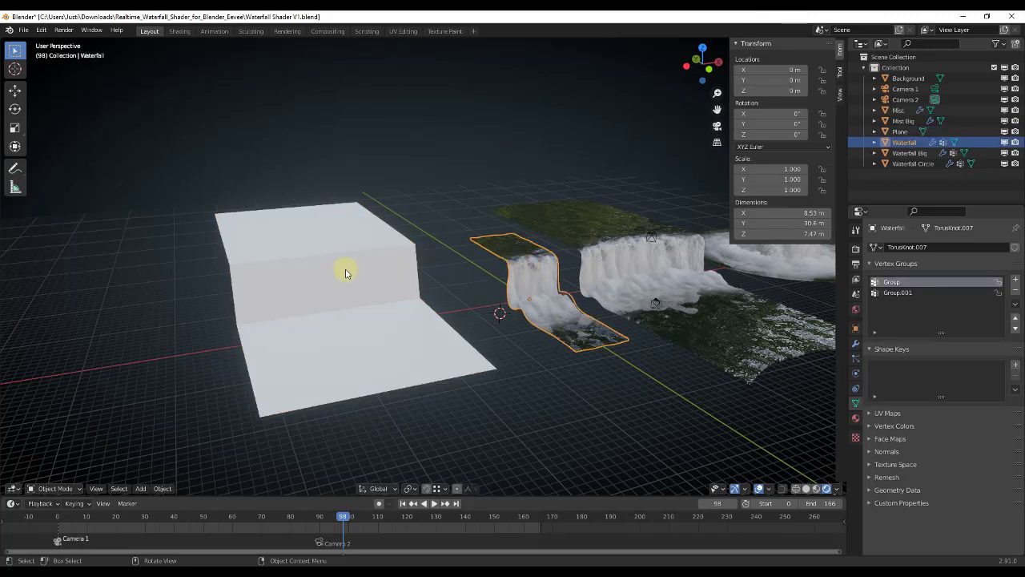
pyautogui.click(369, 276)
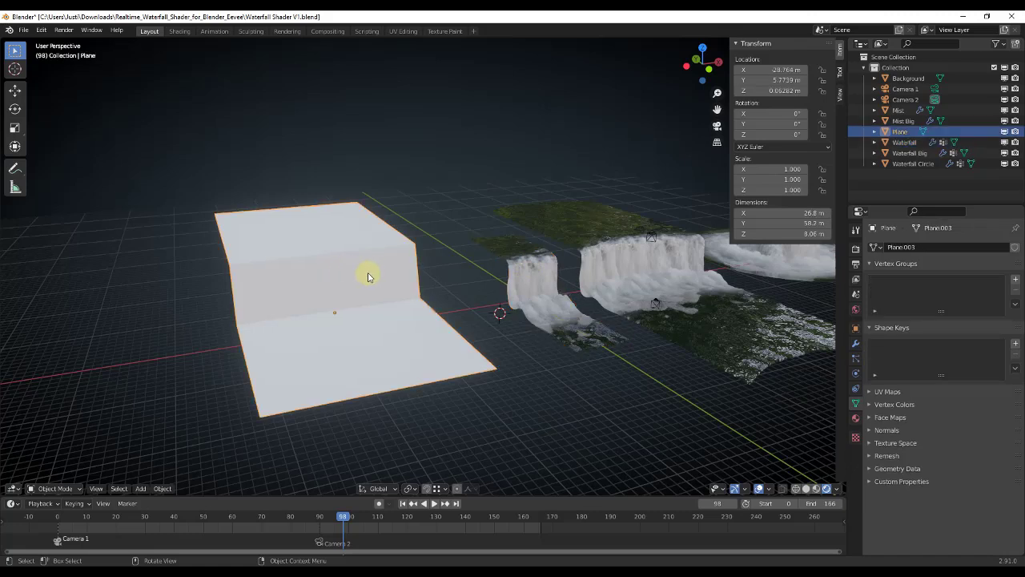
pyautogui.keyDown('shift'); pyautogui.click(526, 278); pyautogui.keyUp('shift')
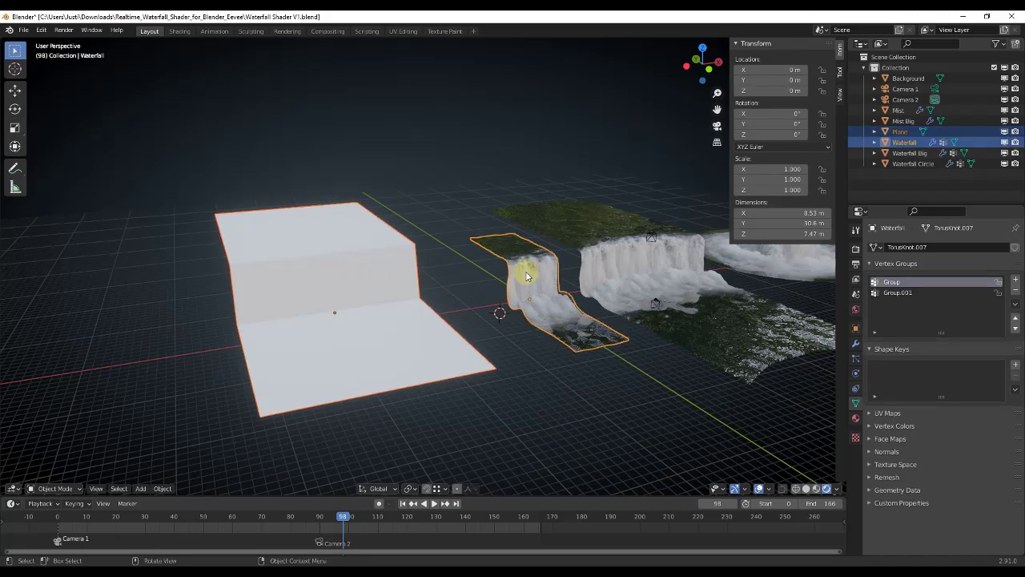
pyautogui.hotkey('ctrl', 'l')
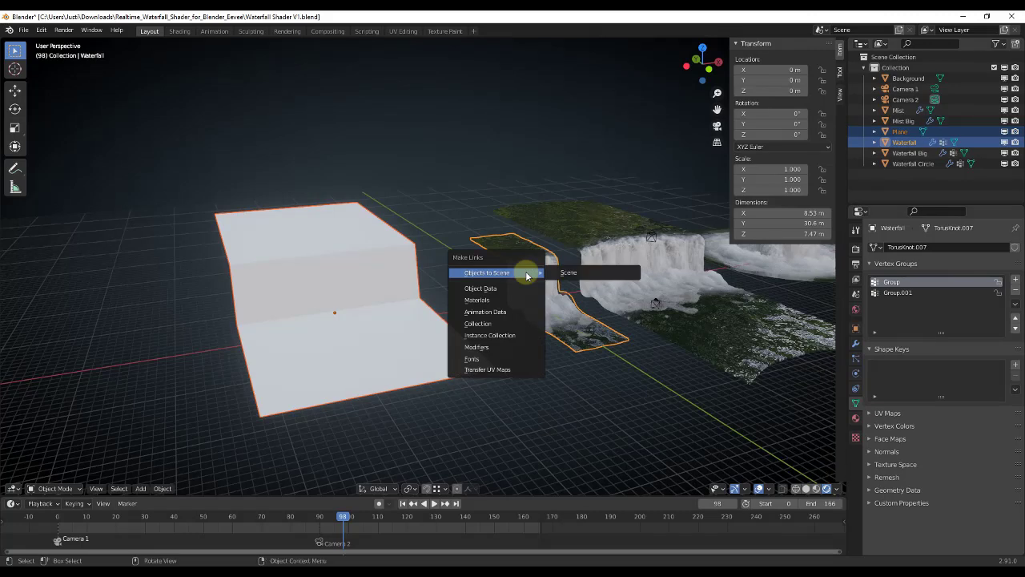
pyautogui.click(498, 347)
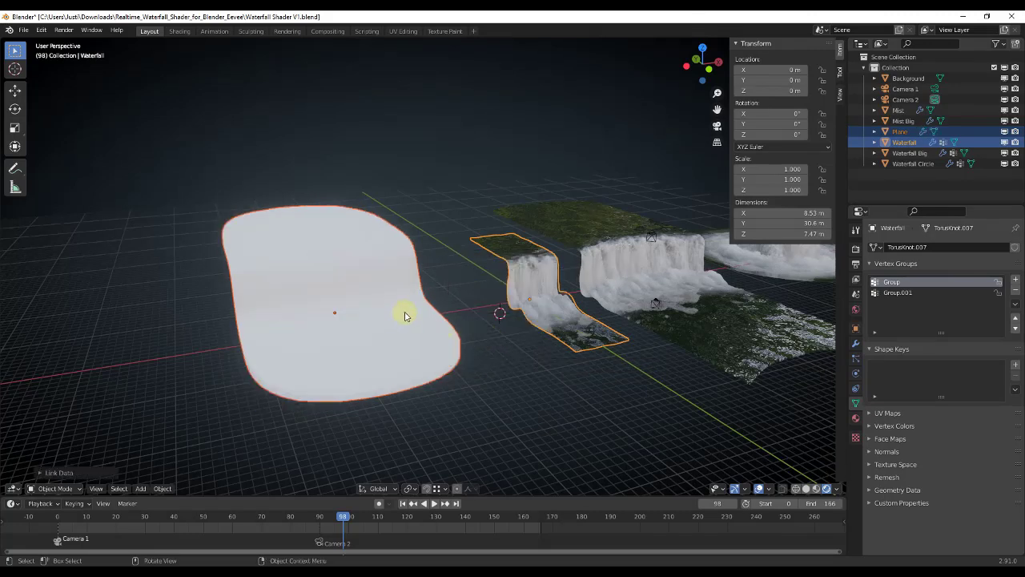
pyautogui.hotkey('ctrl', 'l')
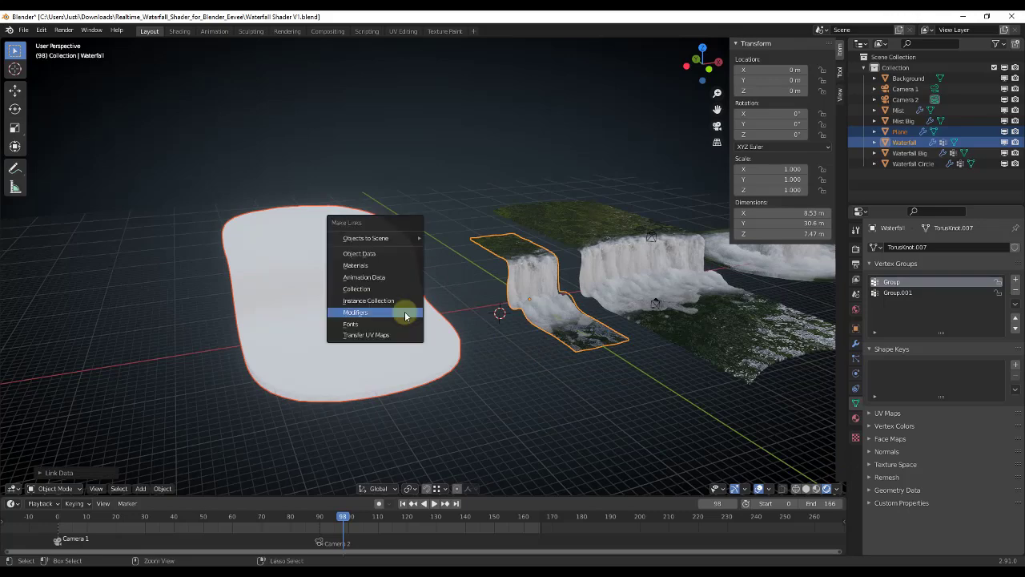
pyautogui.click(355, 266)
# Play the animation, scrub back to frame 76, and inspect the plane's displaced surface from several angles.
pyautogui.moveTo(362, 268)
pyautogui.mouseDown(button='middle')
pyautogui.moveTo(407, 245)
pyautogui.moveTo(436, 258)
pyautogui.moveTo(400, 259)
pyautogui.moveTo(350, 319)
pyautogui.mouseUp(button='middle')
pyautogui.press('space')
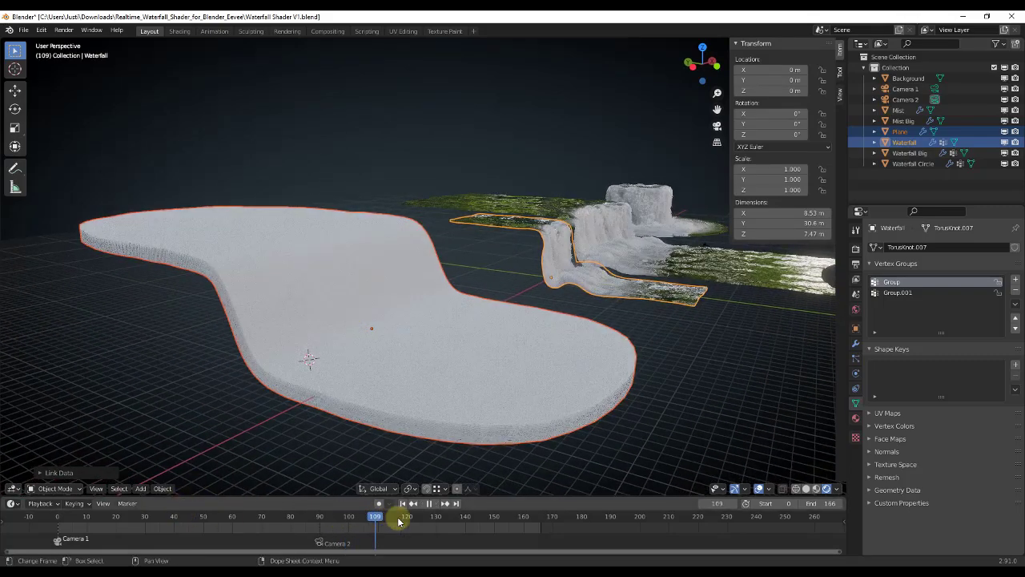
pyautogui.moveTo(443, 527); pyautogui.dragTo(279, 538)
pyautogui.press('space')
pyautogui.moveTo(527, 420); pyautogui.dragTo(493, 425, button='middle')
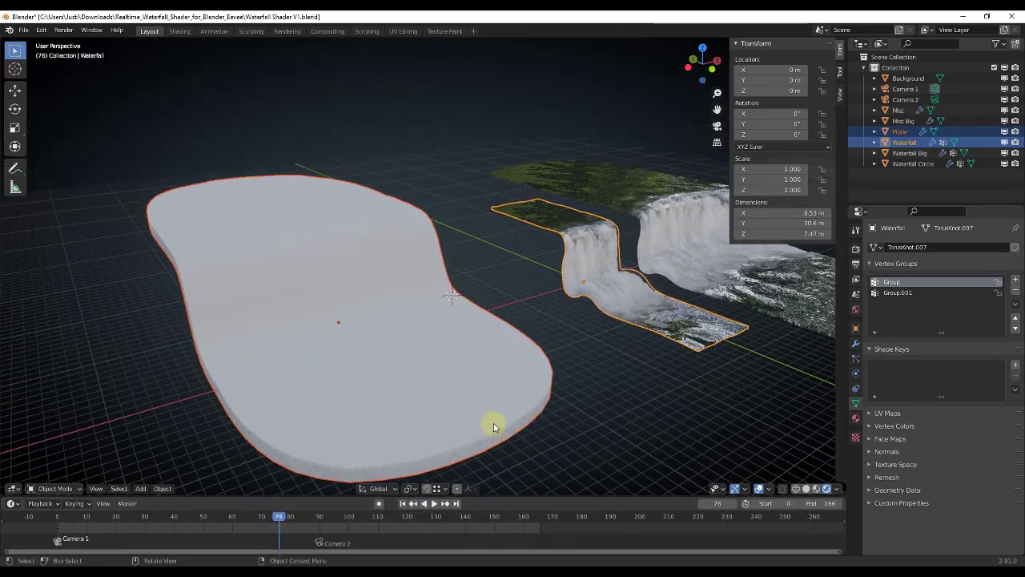
# Add a second UV map to the plane named Gradient (UVs at 0,0), matching the one on Waterfall.
pyautogui.click(872, 414)
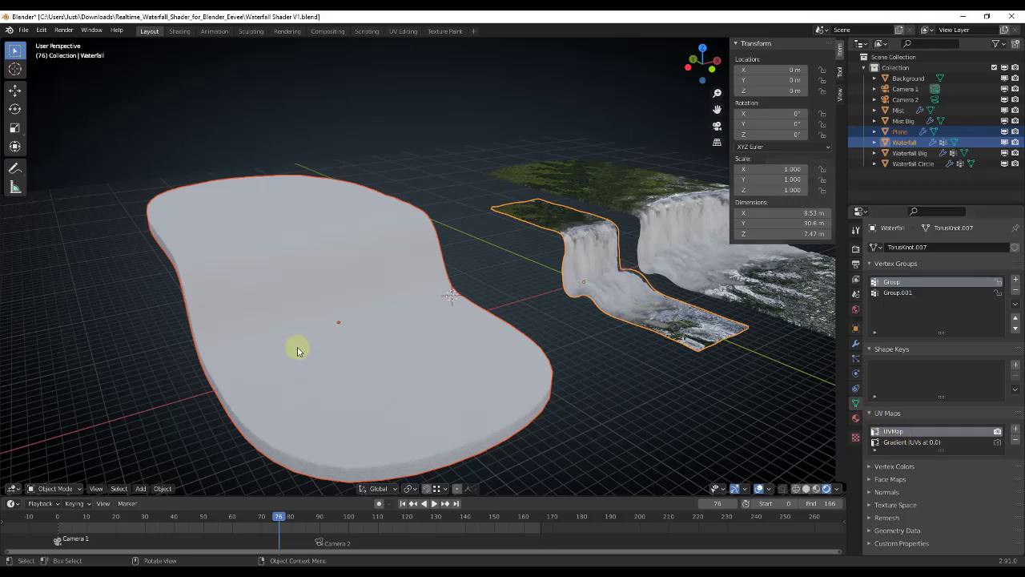
pyautogui.click(324, 344)
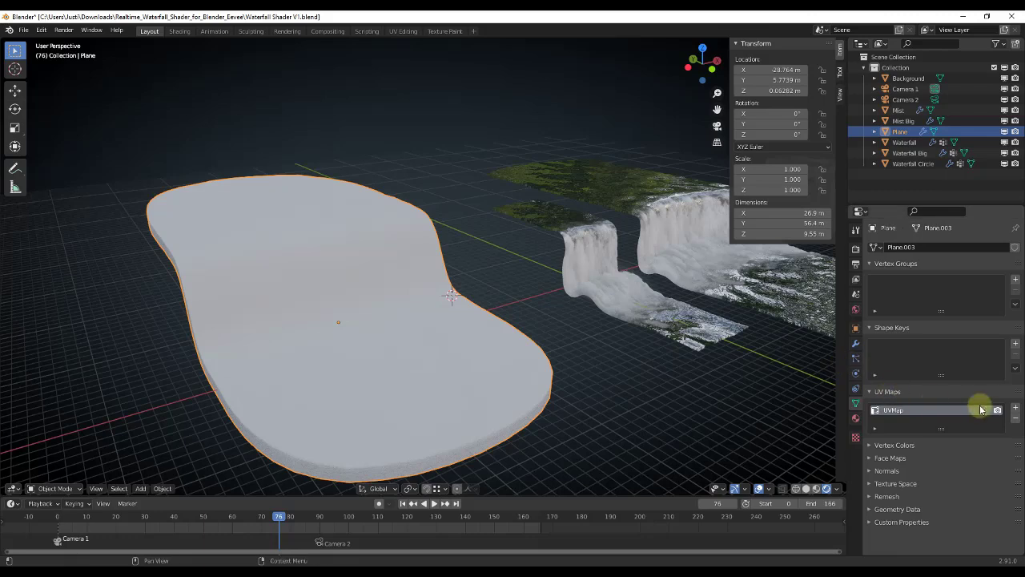
pyautogui.click(1015, 408)
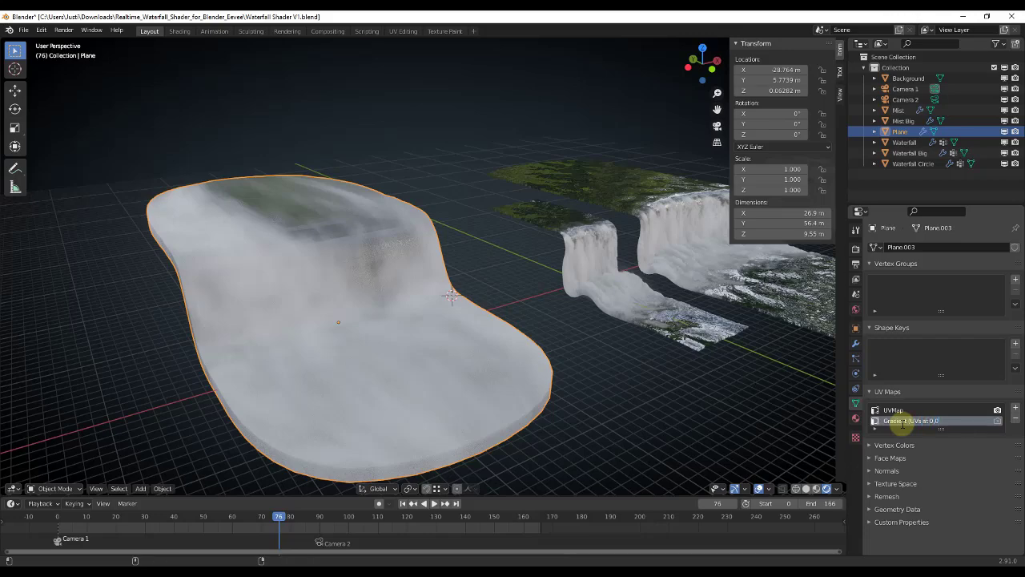
pyautogui.moveTo(460, 344); pyautogui.dragTo(451, 313, button='middle')
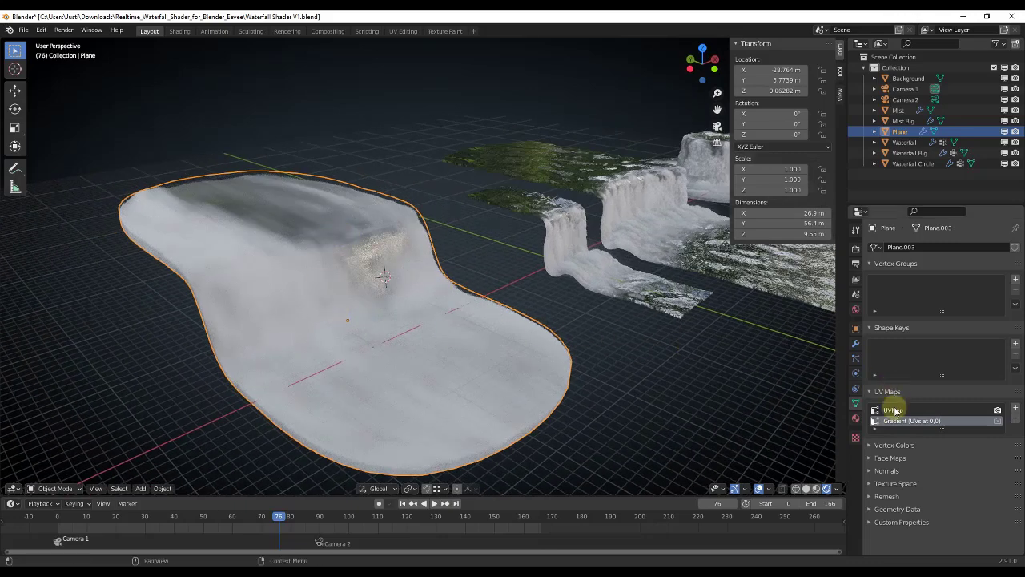
pyautogui.moveTo(918, 433); pyautogui.dragTo(915, 442)
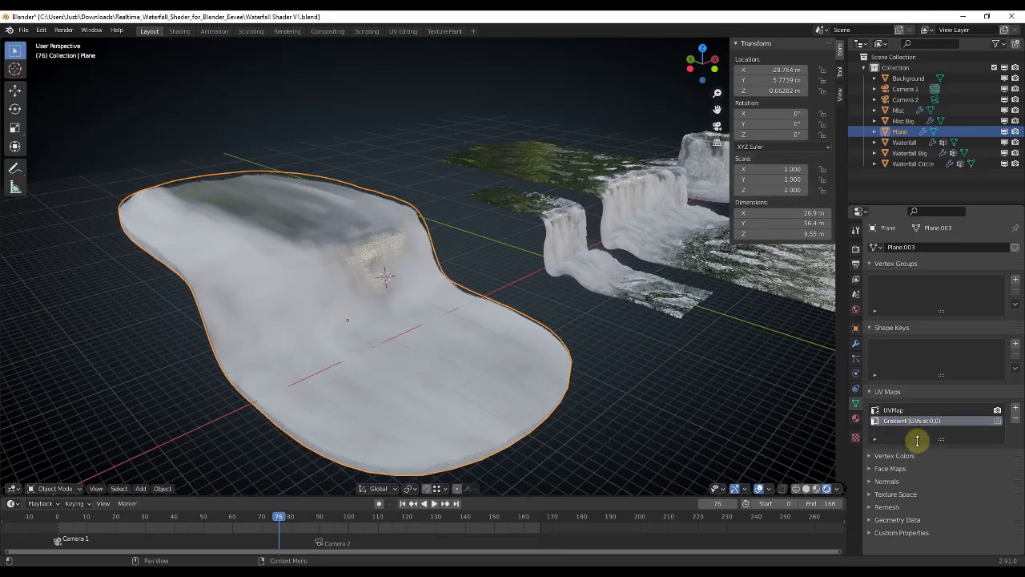
pyautogui.moveTo(430, 300); pyautogui.dragTo(419, 321, button='middle')
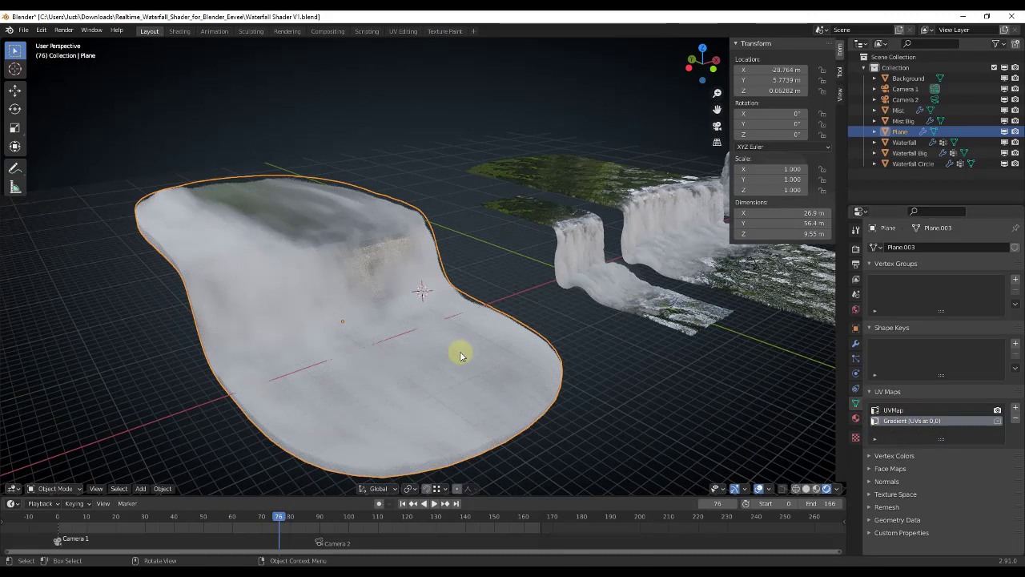
# Review the plane's modifier stack down to the Displace modifiers and their UV map settings.
pyautogui.click(856, 343)
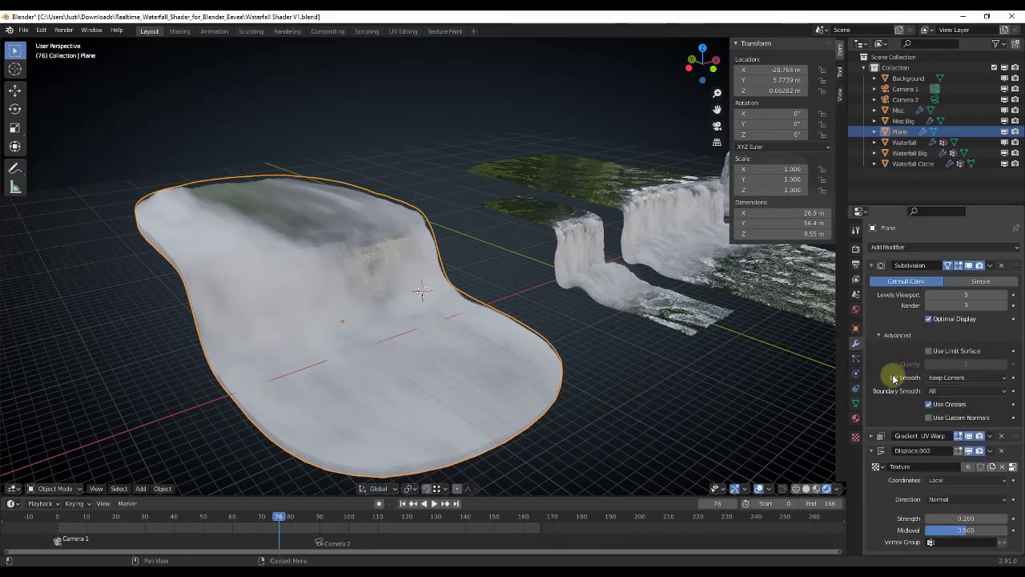
pyautogui.scroll(-7, 897, 376)
pyautogui.scroll(-8, 901, 383)
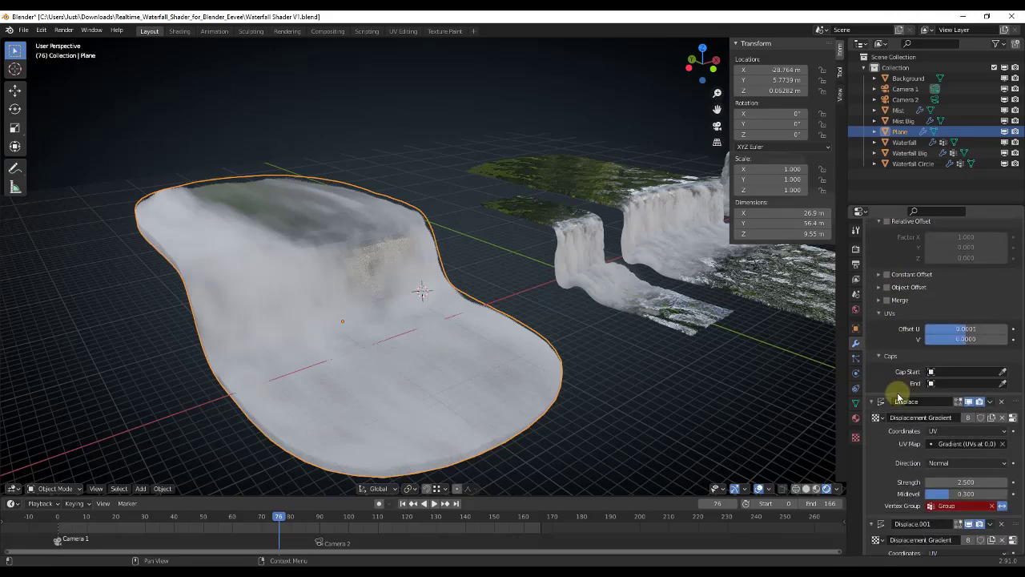
pyautogui.scroll(-2, 899, 393)
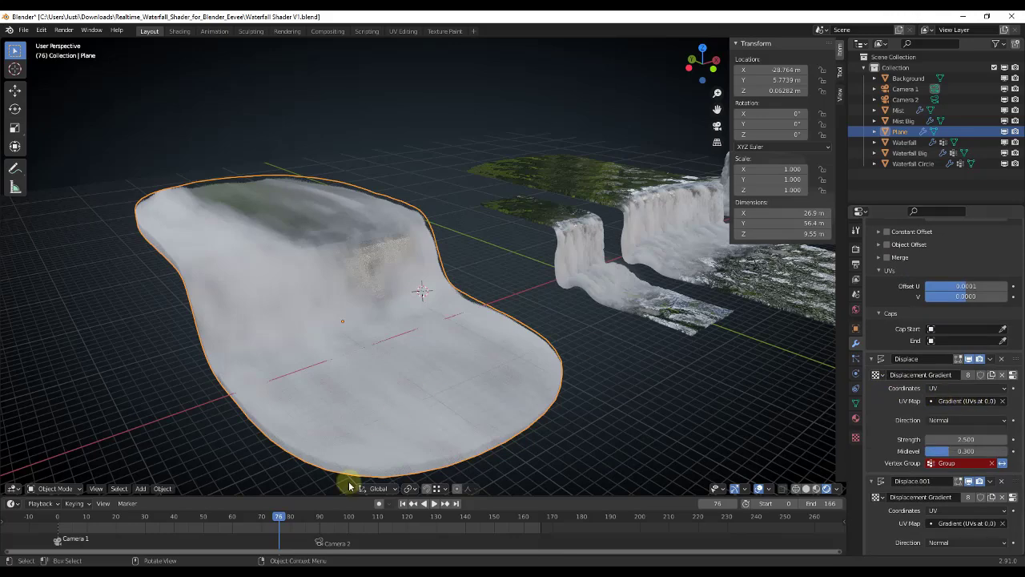
# Play the animation, scrub back to frame 60, and compare the plane's water surface with the sample waterfalls.
pyautogui.press('space')
pyautogui.moveTo(369, 535); pyautogui.dragTo(249, 541)
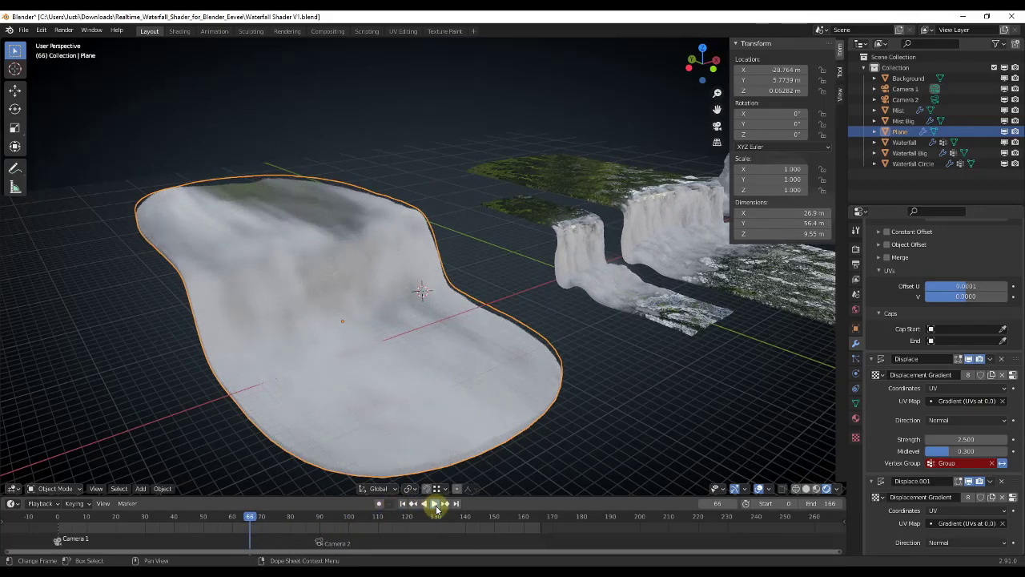
pyautogui.click(437, 507)
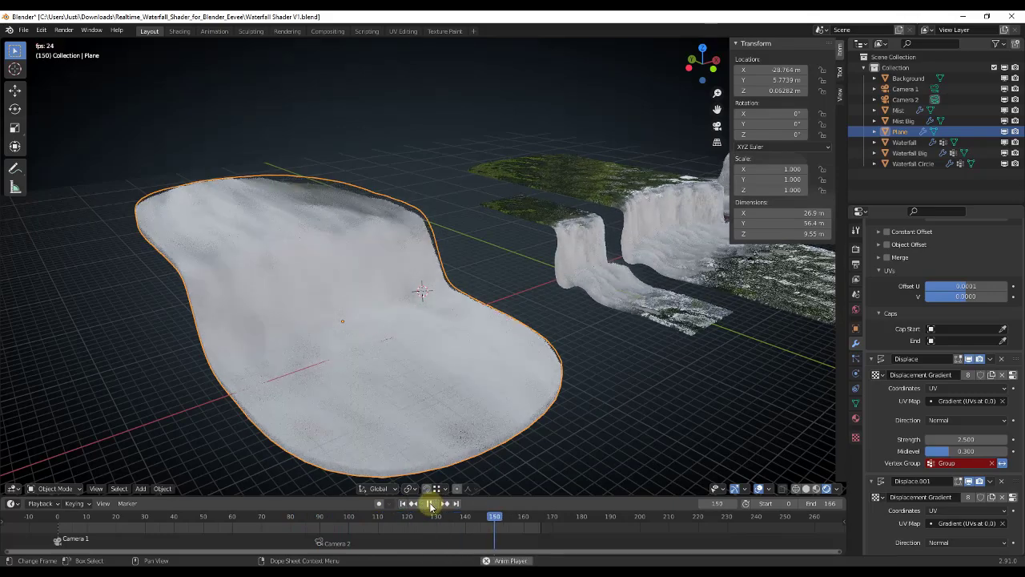
pyautogui.click(430, 506)
pyautogui.moveTo(529, 517); pyautogui.dragTo(233, 515)
pyautogui.moveTo(363, 286); pyautogui.dragTo(343, 277, button='middle')
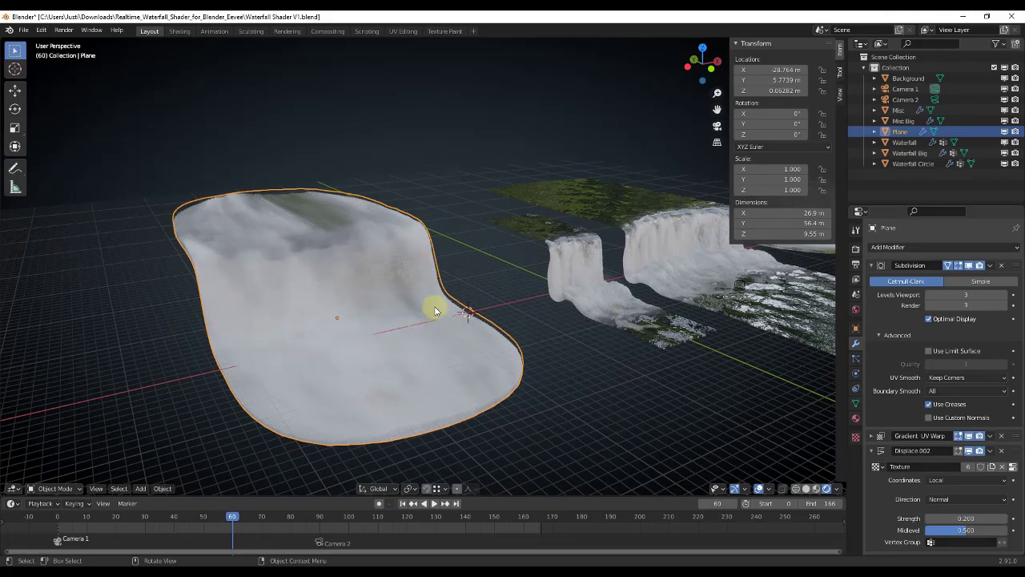
pyautogui.moveTo(425, 300); pyautogui.dragTo(679, 226, button='middle')
pyautogui.press('n')
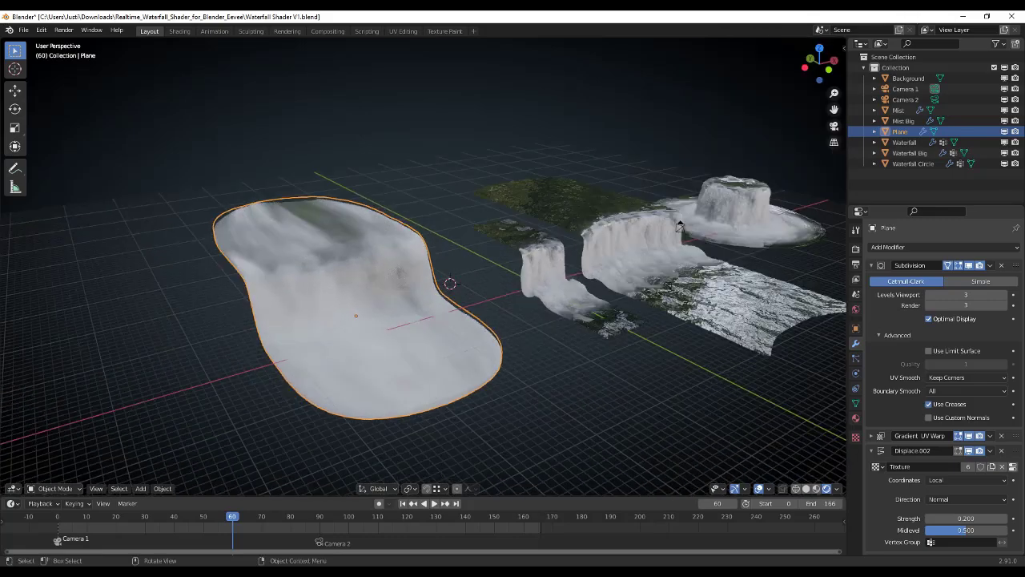
pyautogui.moveTo(491, 330); pyautogui.dragTo(479, 317, button='middle')
pyautogui.moveTo(506, 278); pyautogui.dragTo(497, 288, button='middle')
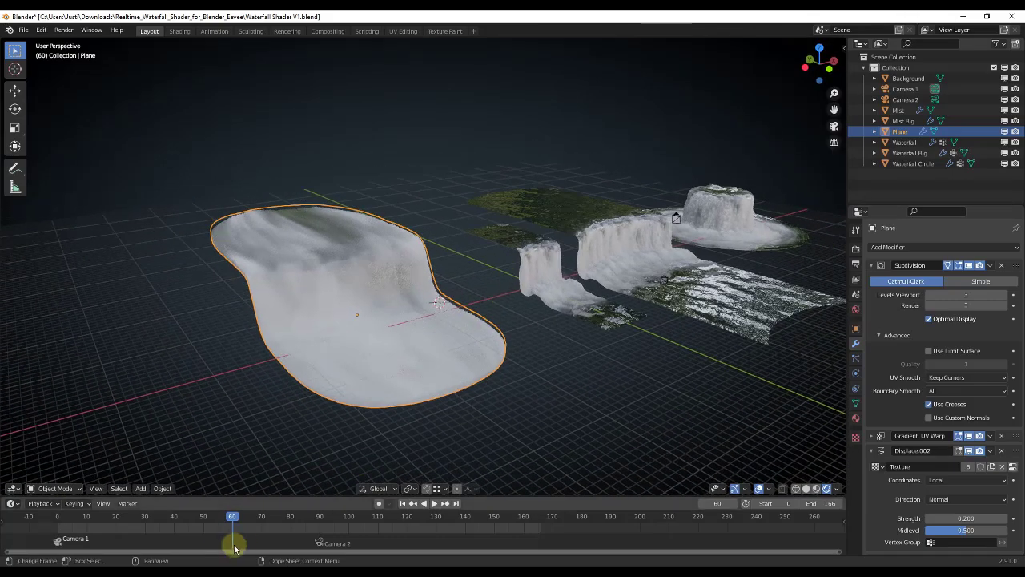
pyautogui.moveTo(231, 518)
pyautogui.mouseDown()
pyautogui.moveTo(355, 515)
pyautogui.moveTo(232, 511)
pyautogui.mouseUp()
pyautogui.press('space')
# In Edit Mode, add three evenly spaced loop cuts running lengthwise down the plane.
pyautogui.moveTo(352, 397); pyautogui.dragTo(335, 306, button='middle')
pyautogui.press('Tab')
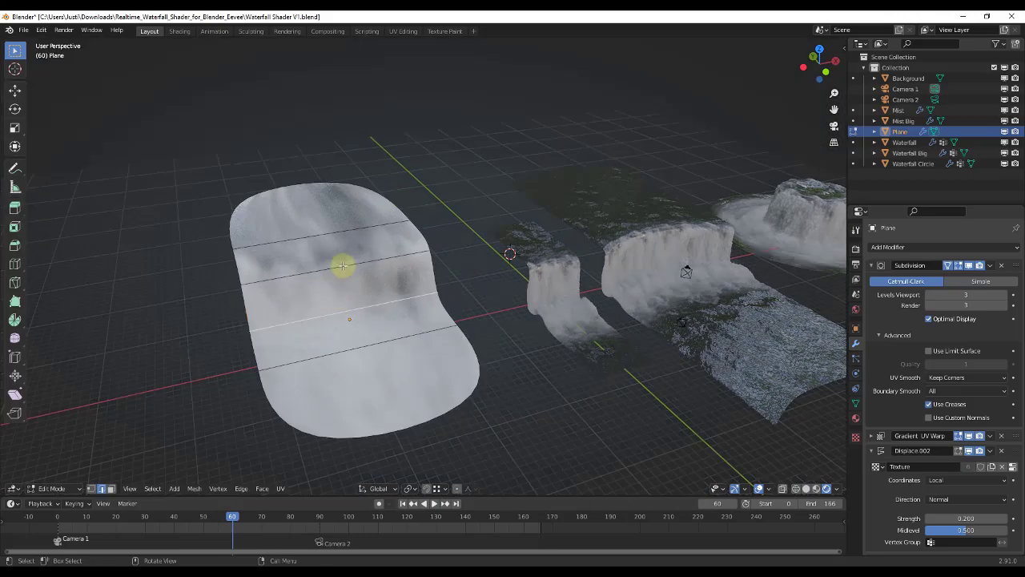
pyautogui.hotkey('ctrl', 'r')
pyautogui.scroll(1, 345, 251)
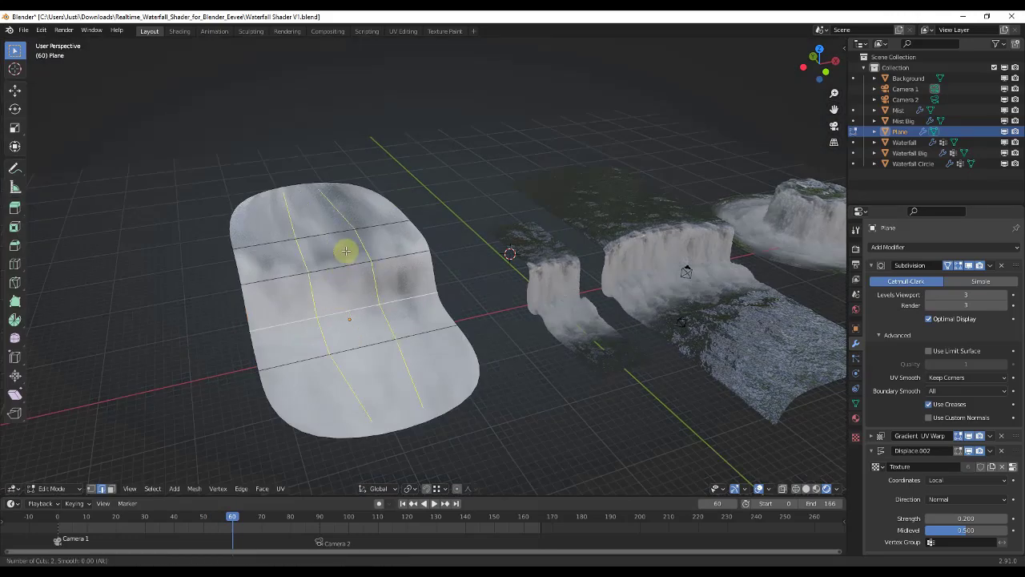
pyautogui.scroll(1, 345, 251)
pyautogui.click(345, 249)
pyautogui.rightClick(346, 249)
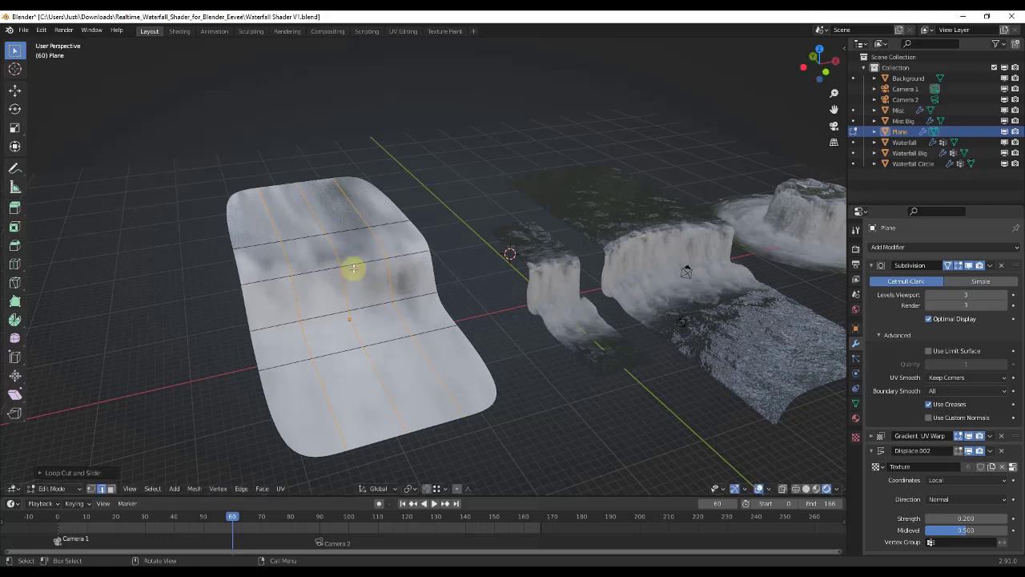
# Apply an edge crease of 1.000 to the plane's outer boundary loop and return to Object Mode.
pyautogui.click(238, 192)
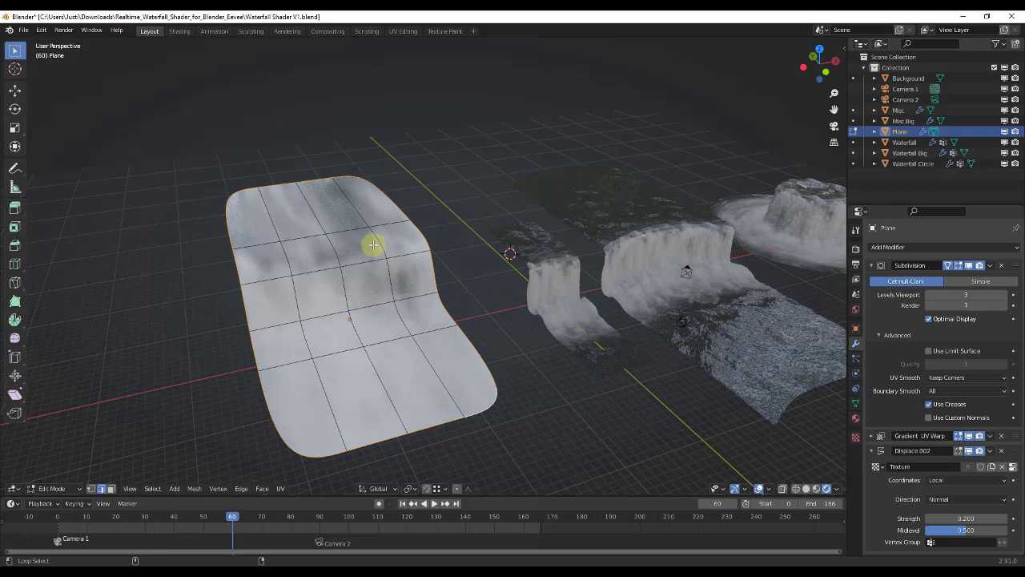
pyautogui.rightClick(416, 238)
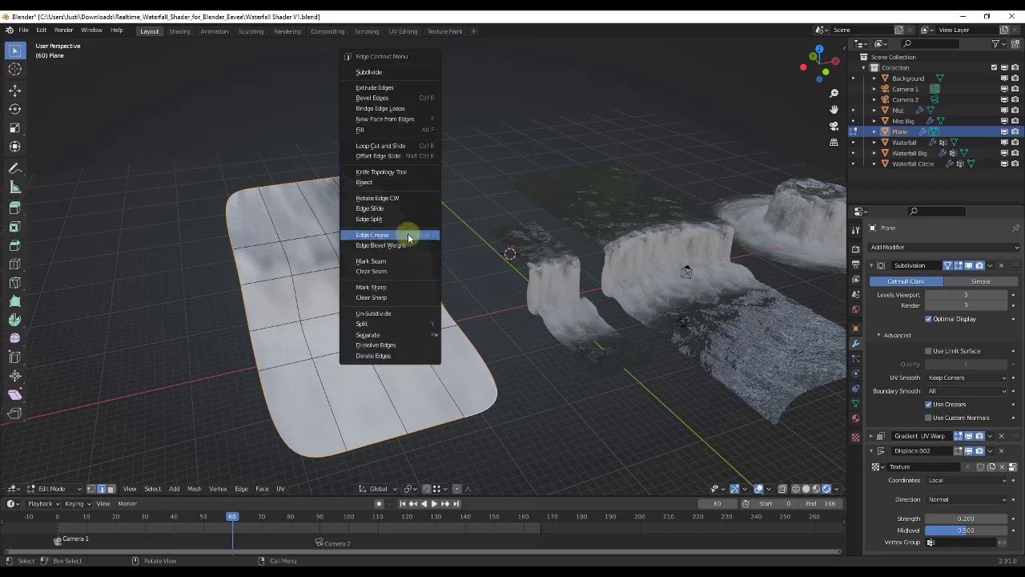
pyautogui.click(407, 235)
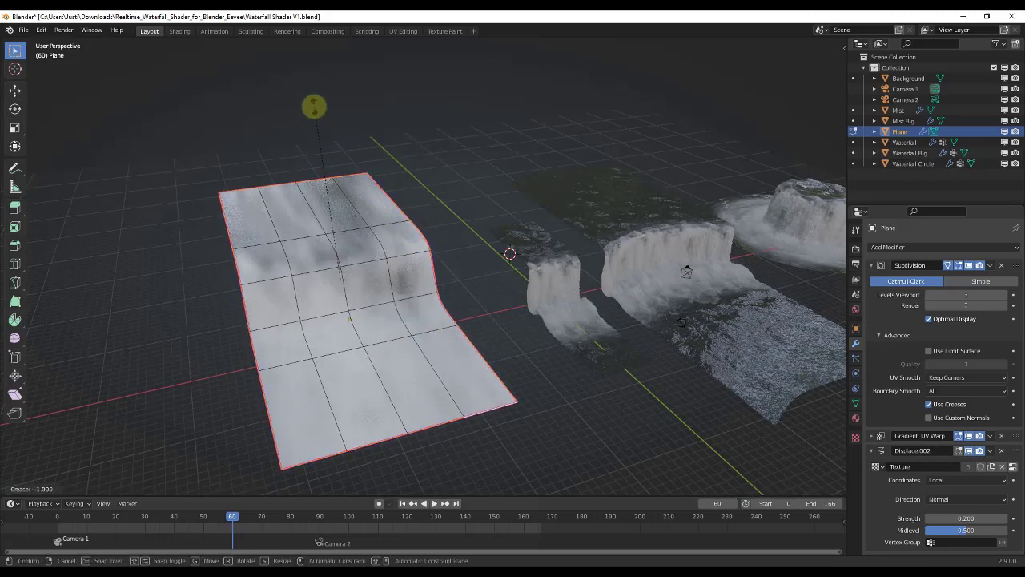
pyautogui.click(314, 107)
pyautogui.moveTo(237, 279); pyautogui.dragTo(198, 224, button='middle')
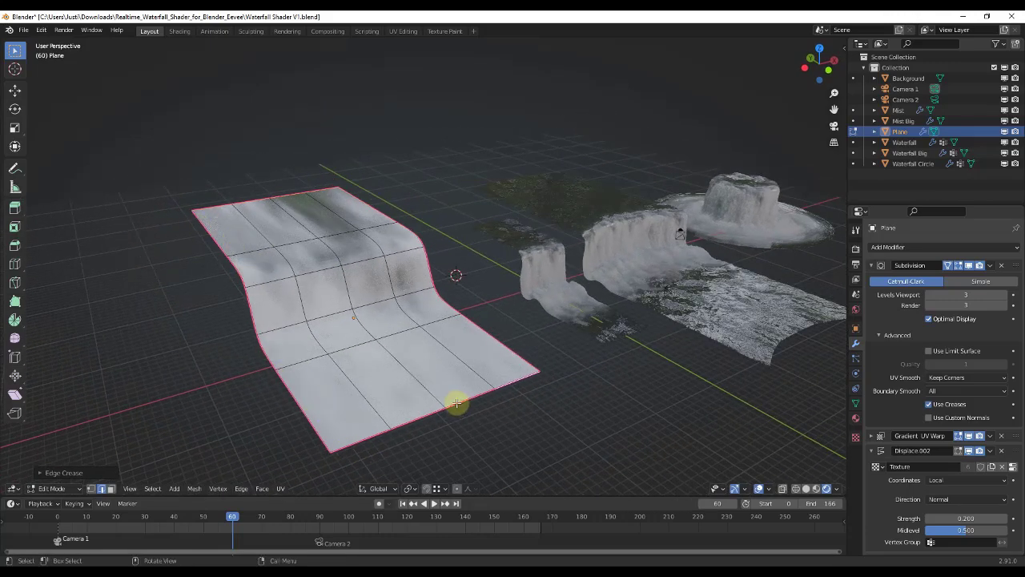
pyautogui.moveTo(339, 293); pyautogui.dragTo(320, 319, button='middle')
pyautogui.press('Tab')
# Play the animation, jump to frame 26, and inspect the sharp-cornered plane from several angles.
pyautogui.moveTo(372, 178); pyautogui.dragTo(427, 309, button='middle')
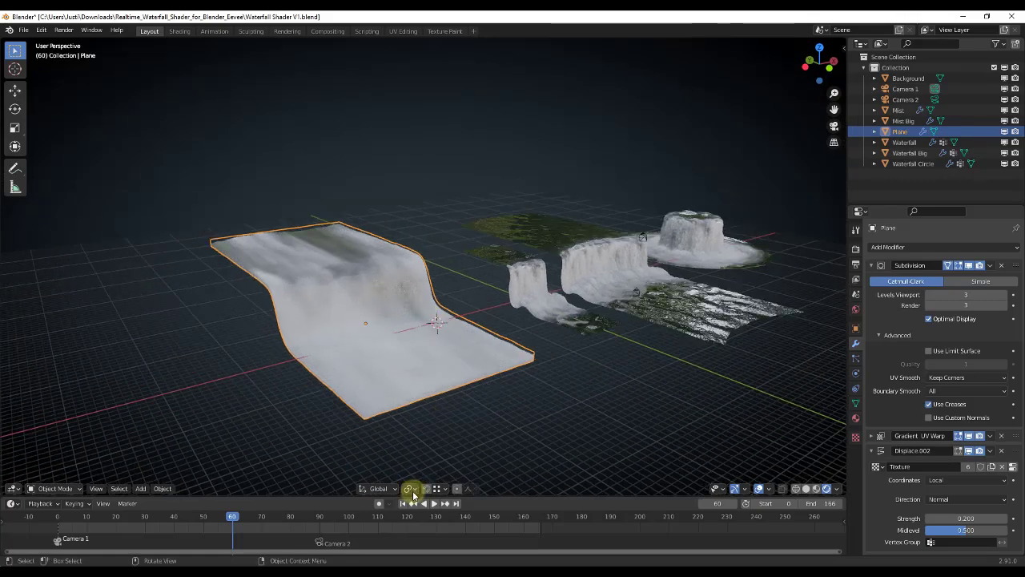
pyautogui.press('space')
pyautogui.click(135, 535)
pyautogui.press('space')
pyautogui.keyDown('shift'); pyautogui.moveTo(294, 387); pyautogui.dragTo(339, 366, button='middle'); pyautogui.keyUp('shift')
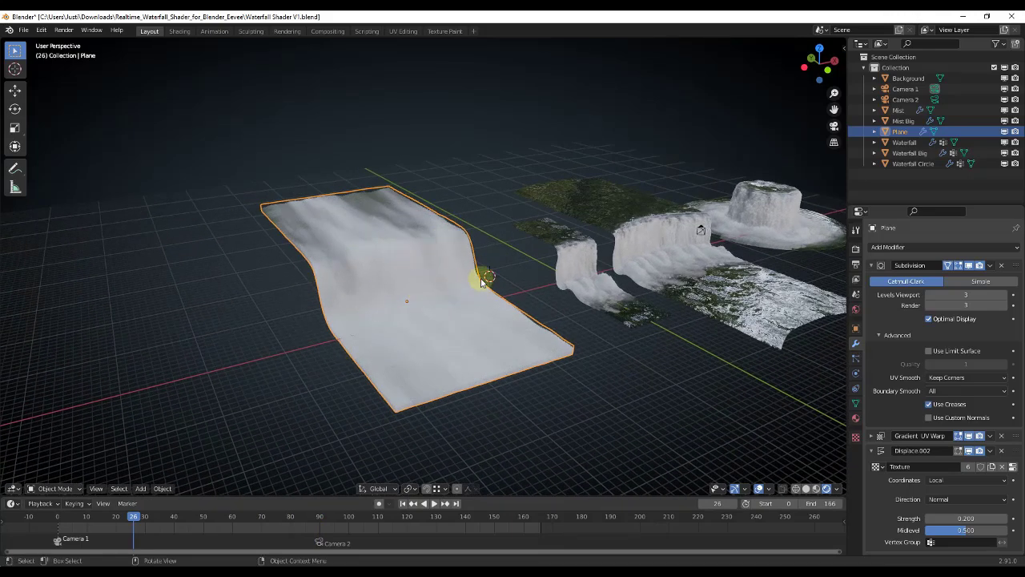
pyautogui.moveTo(434, 319); pyautogui.dragTo(478, 302, button='middle')
pyautogui.scroll(-1, 481, 323)
pyautogui.moveTo(412, 318); pyautogui.dragTo(363, 325, button='middle')
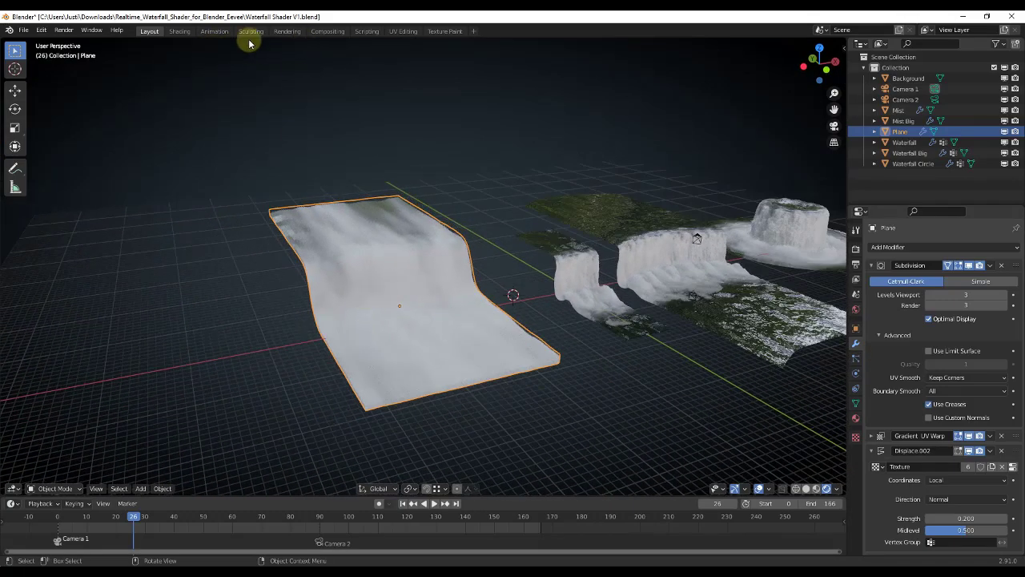
# Switch to the UV Editing workspace and select the plane's entire mesh in Edit Mode.
pyautogui.click(398, 30)
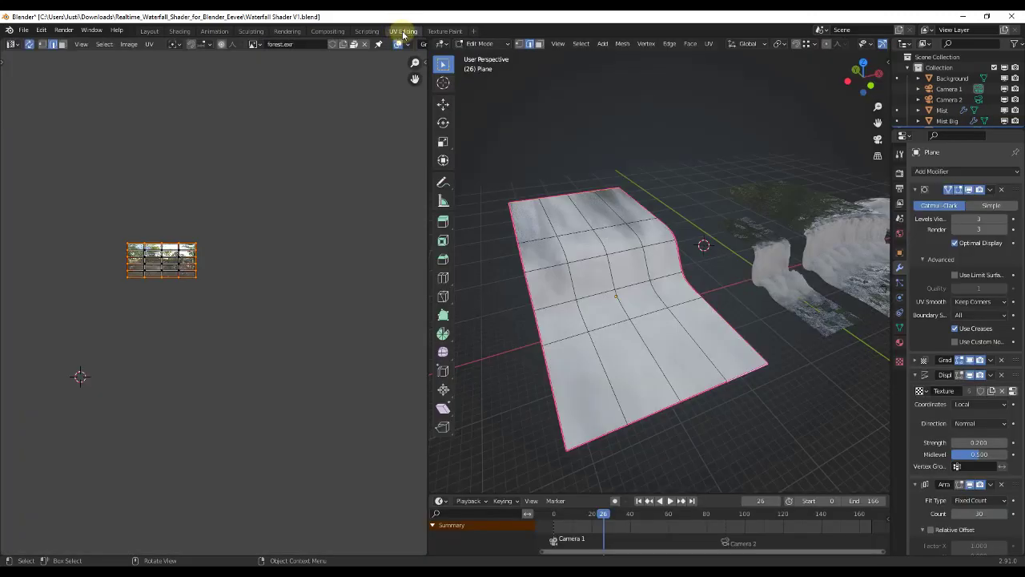
pyautogui.moveTo(577, 286); pyautogui.dragTo(582, 286, button='middle')
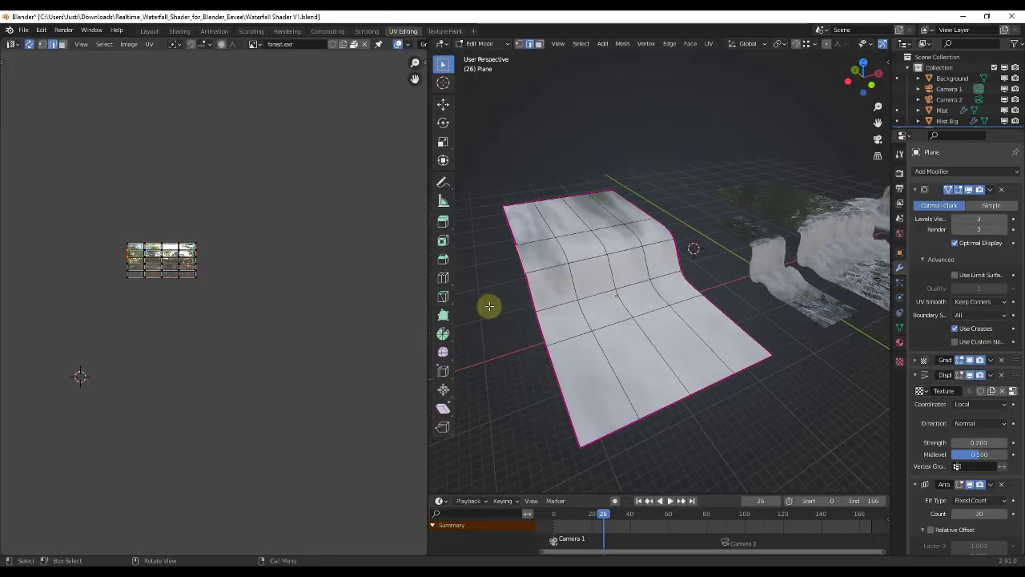
pyautogui.press('Tab')
pyautogui.moveTo(584, 297); pyautogui.dragTo(590, 297, button='middle')
pyautogui.press('Tab')
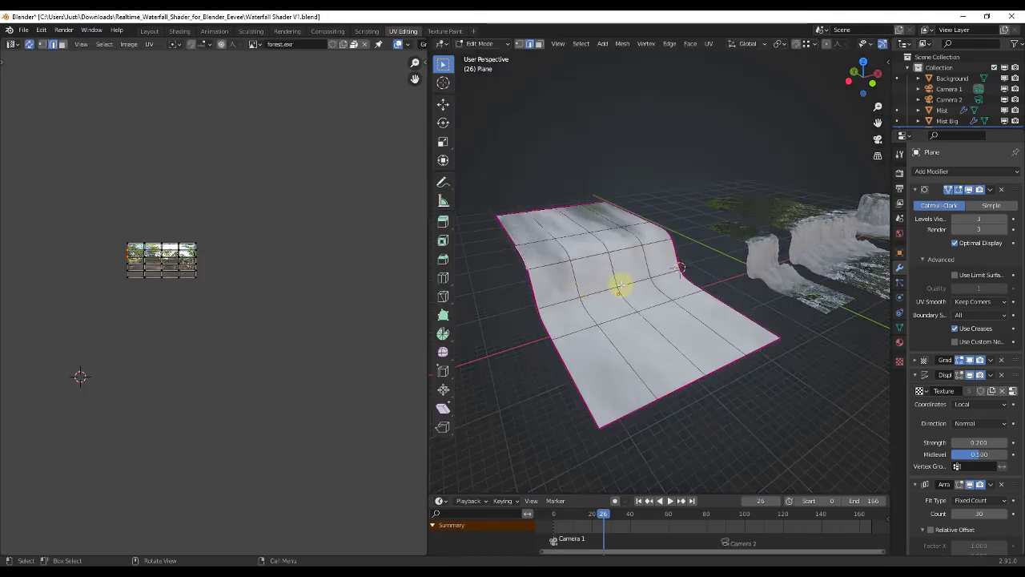
pyautogui.press('a')
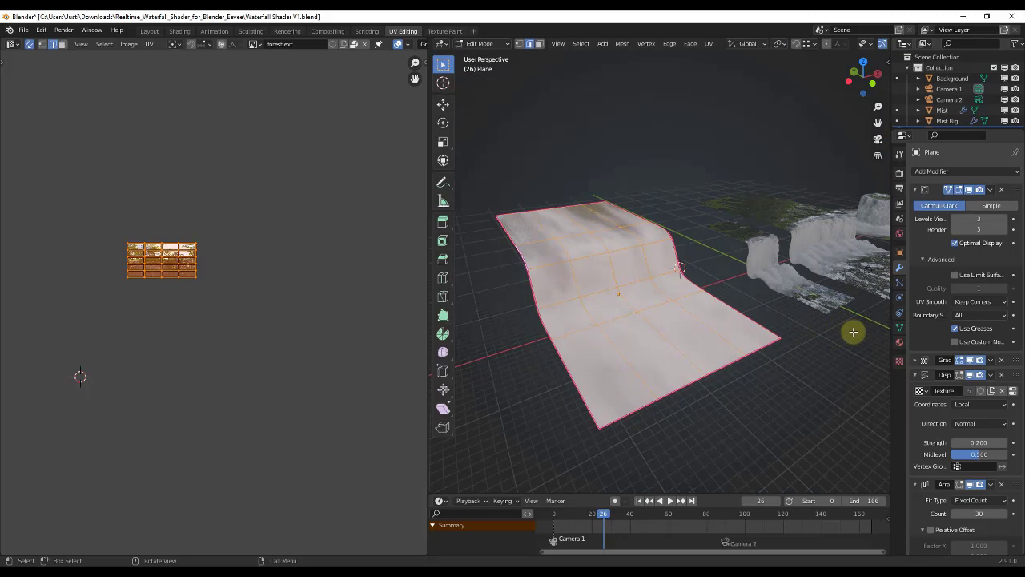
# Make UVMap the plane's active UV map in place of the gradient map.
pyautogui.click(901, 329)
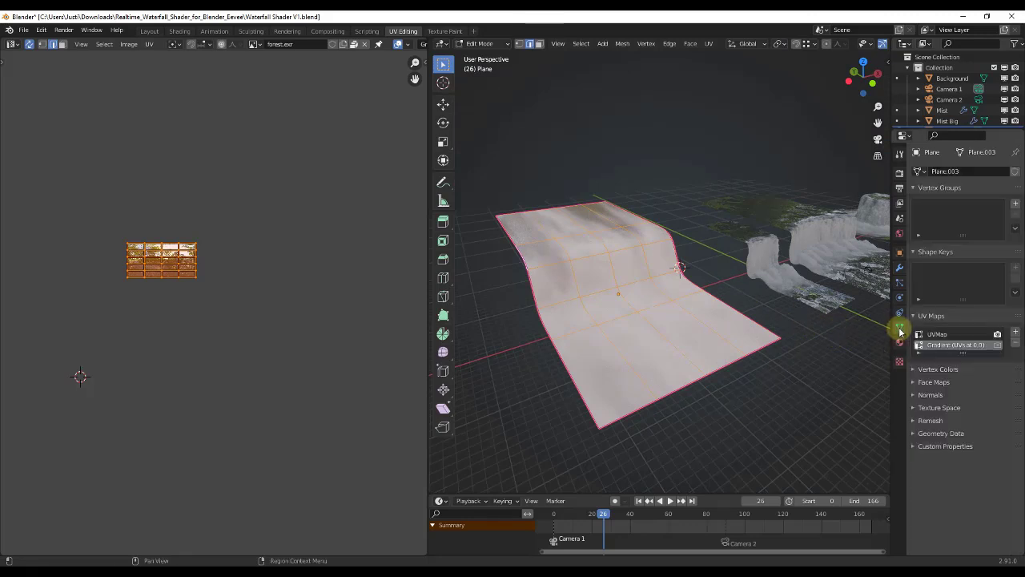
pyautogui.moveTo(945, 354); pyautogui.dragTo(941, 395)
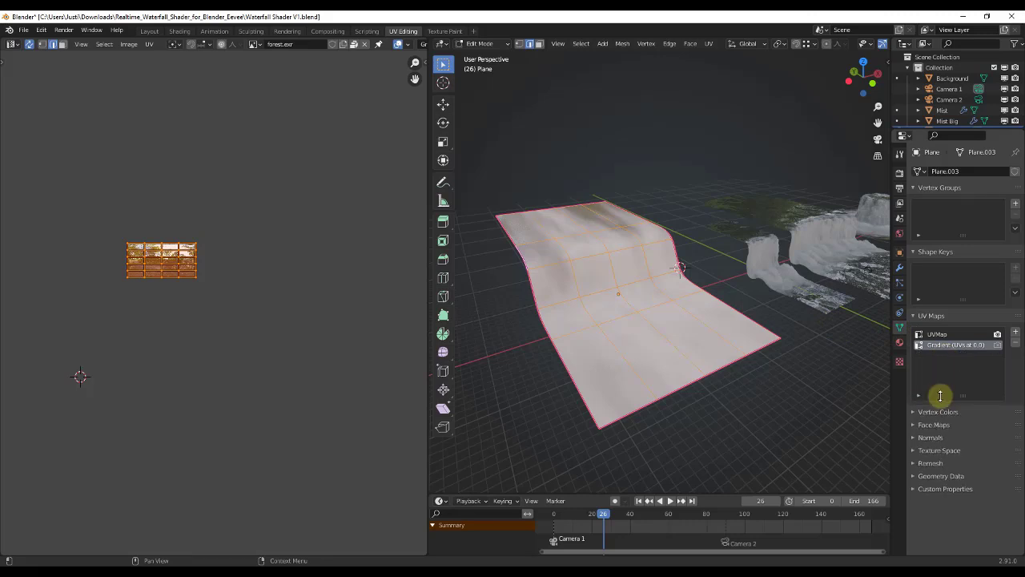
pyautogui.click(936, 336)
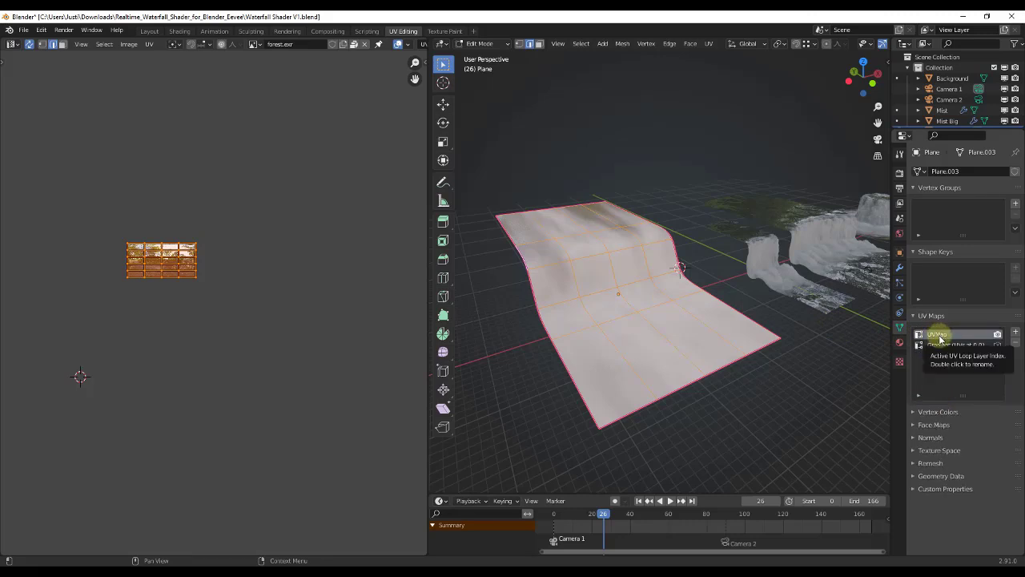
# Scale the plane's UVs up uniformly to about 3.45 times to make the waterfall texture finer.
pyautogui.moveTo(663, 275); pyautogui.dragTo(659, 283, button='middle')
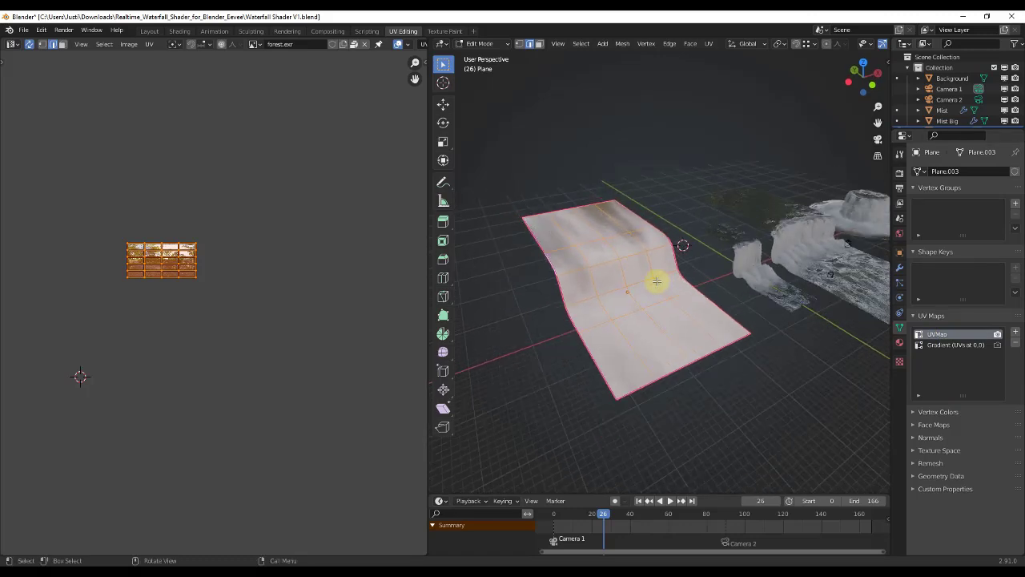
pyautogui.press('s')
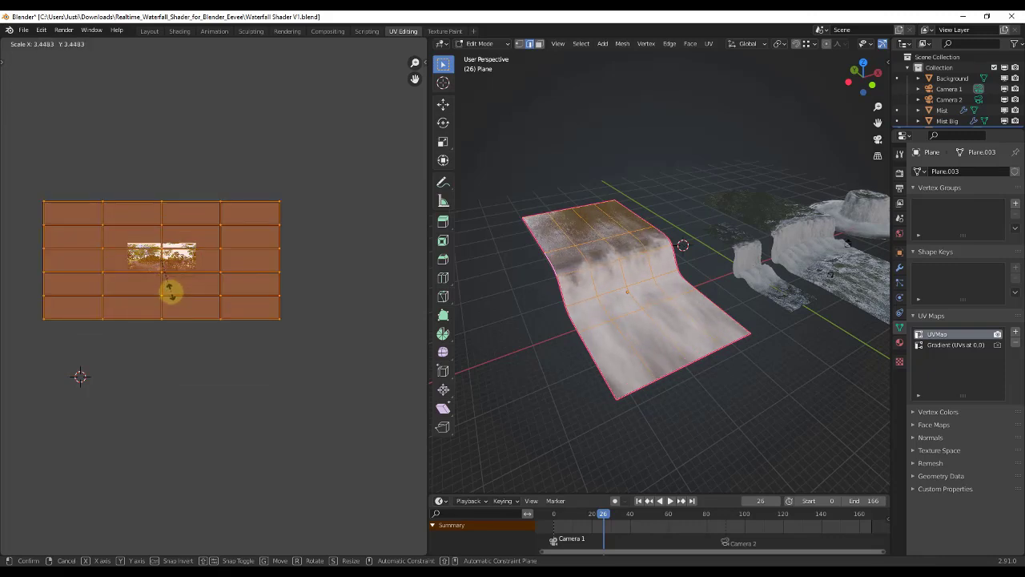
pyautogui.click(169, 293)
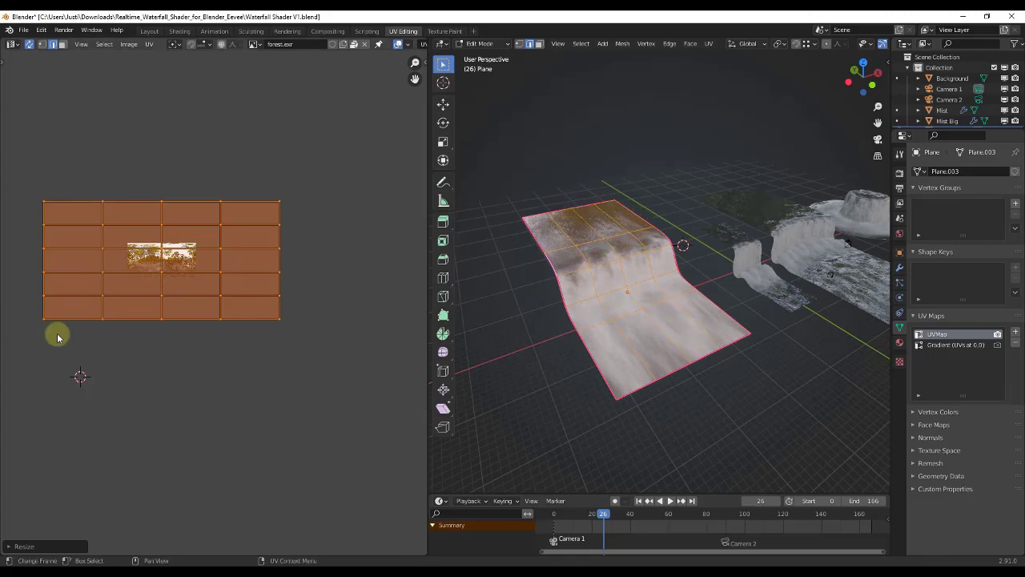
# Return to Object Mode and play the animation from an early frame to examine the plane's rescaled water up close.
pyautogui.moveTo(643, 304)
pyautogui.mouseDown(button='middle')
pyautogui.moveTo(611, 299)
pyautogui.moveTo(648, 300)
pyautogui.mouseUp(button='middle')
pyautogui.moveTo(603, 516); pyautogui.dragTo(659, 519)
pyautogui.press('Tab')
pyautogui.moveTo(640, 324); pyautogui.dragTo(605, 303, button='middle')
pyautogui.scroll(2, 606, 307)
pyautogui.press('space')
pyautogui.moveTo(660, 517); pyautogui.dragTo(568, 513)
pyautogui.click(668, 500)
pyautogui.click(670, 501)
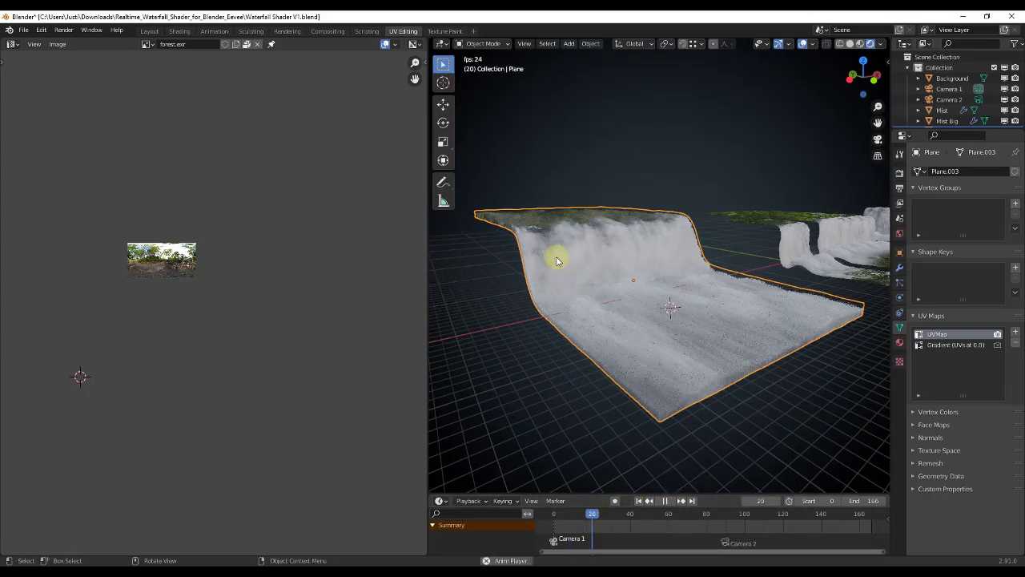
# Enter Edit Mode on the plane and select its two rows of faces along the steep drop.
pyautogui.moveTo(556, 259); pyautogui.dragTo(561, 279, button='middle')
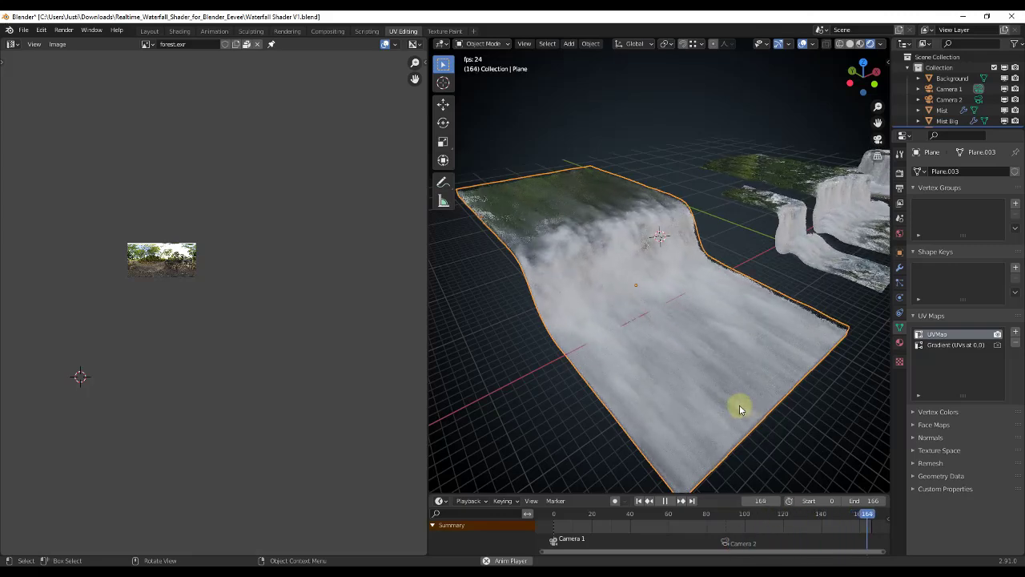
pyautogui.moveTo(736, 404); pyautogui.dragTo(729, 396, button='middle')
pyautogui.press('Tab')
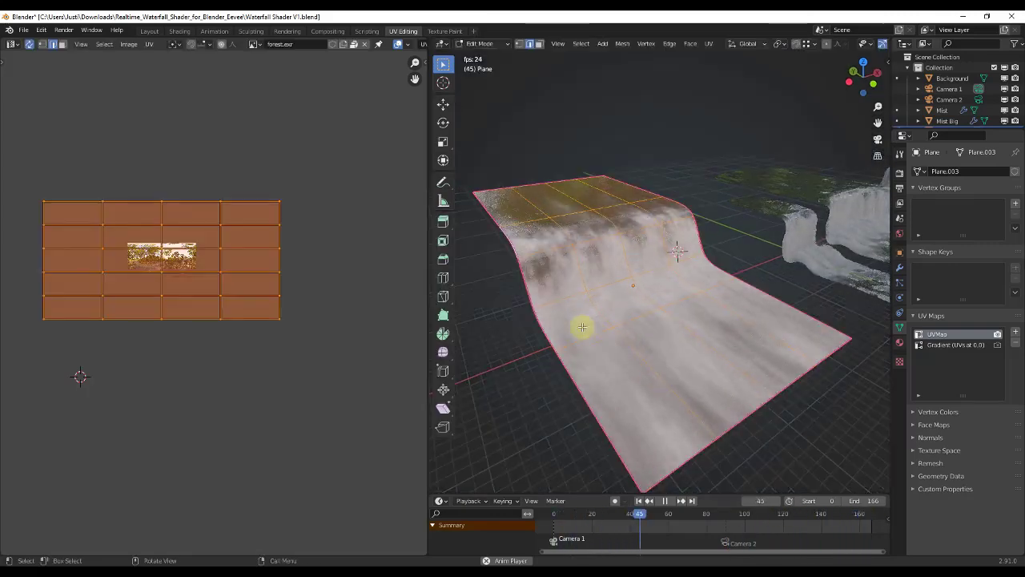
pyautogui.moveTo(539, 355); pyautogui.dragTo(489, 268, button='middle')
pyautogui.moveTo(490, 267); pyautogui.dragTo(677, 340)
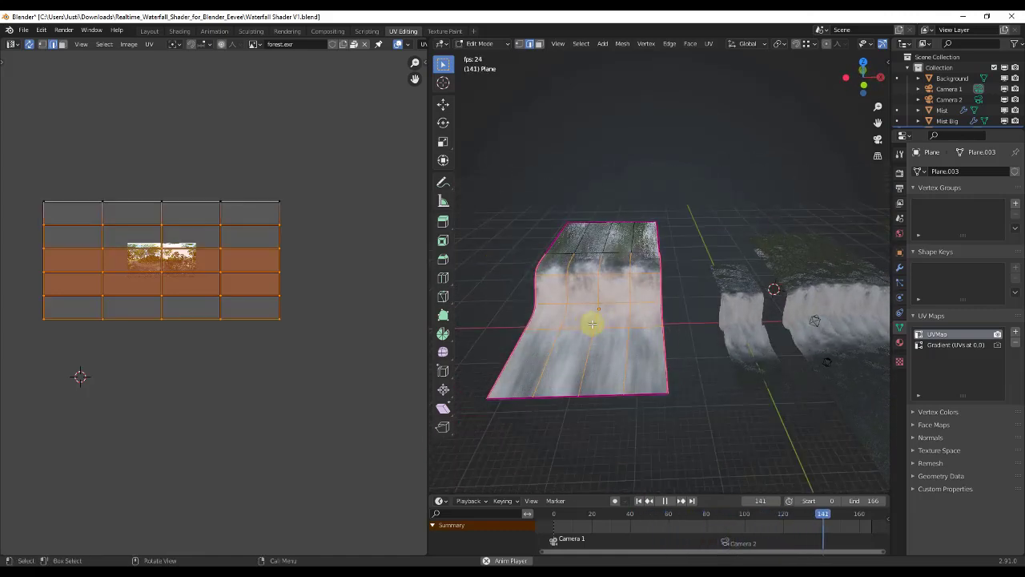
pyautogui.press('ctrl+KP_Add')
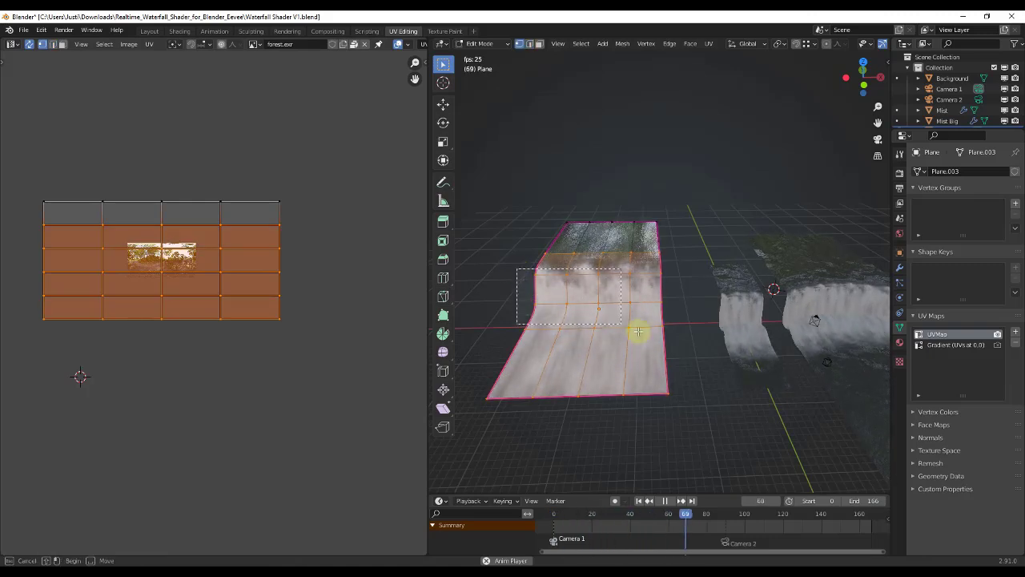
pyautogui.moveTo(681, 338); pyautogui.dragTo(670, 335)
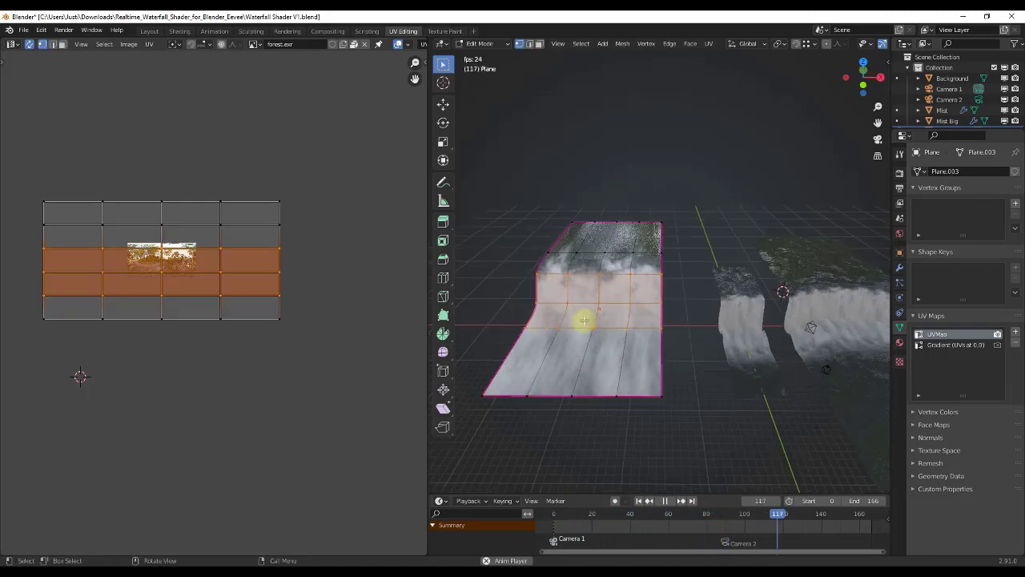
# Scale the UVs of the selected drop faces to about 0.68 along Y.
pyautogui.press('s')
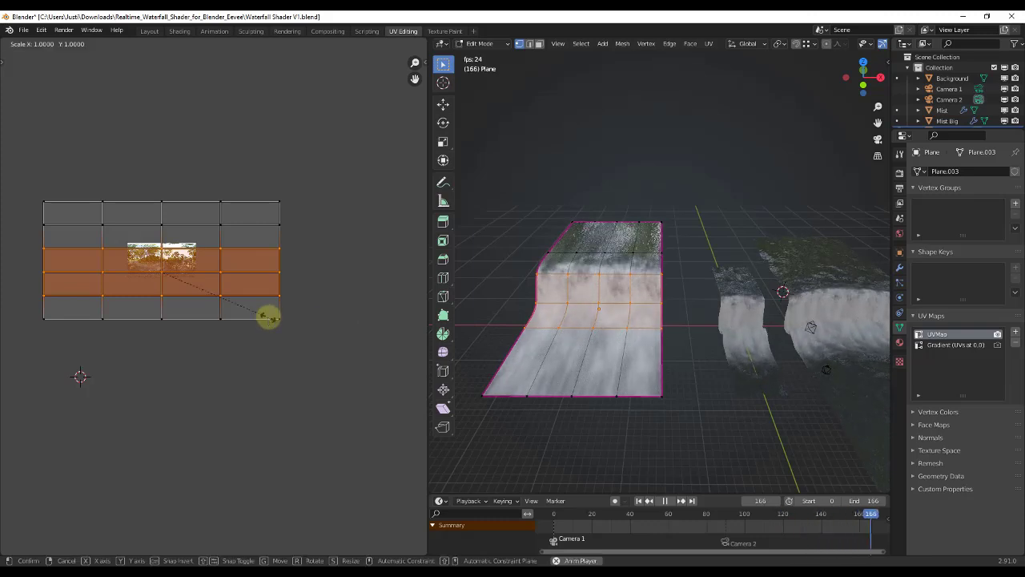
pyautogui.press('y')
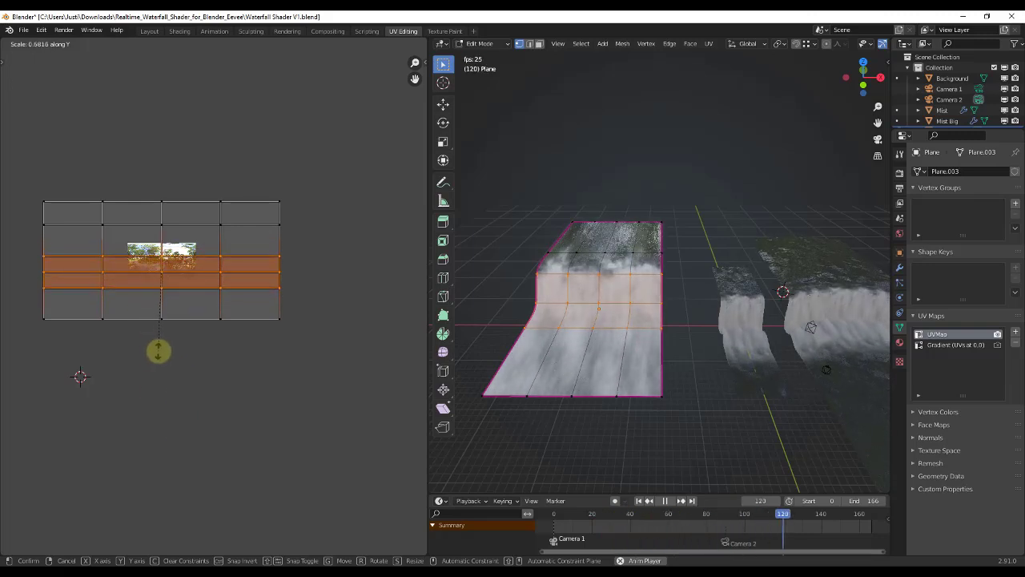
pyautogui.click(156, 351)
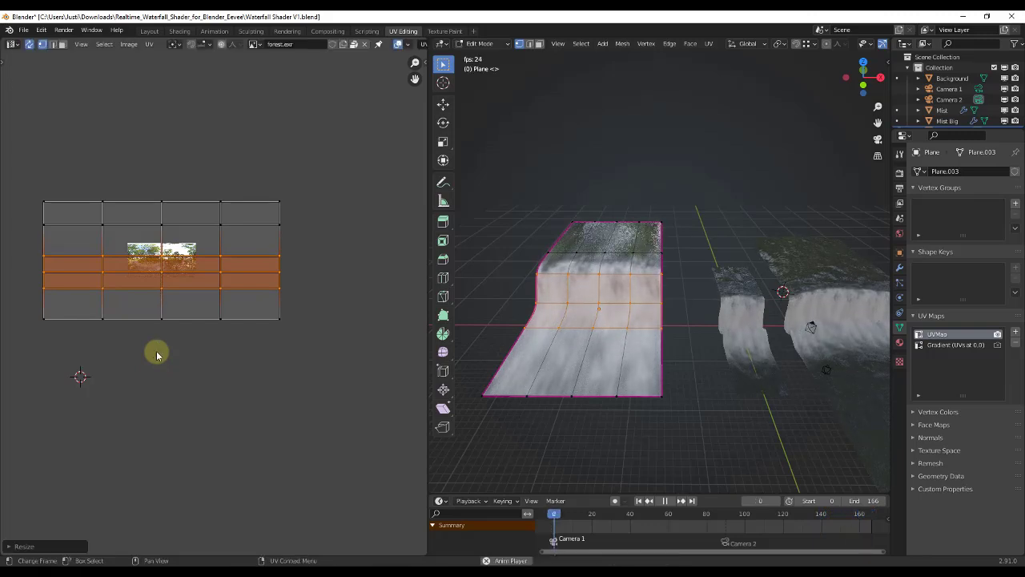
# Select the lowest row of UV vertices and move it about 5.4 units down along Y.
pyautogui.moveTo(19, 298); pyautogui.dragTo(317, 362)
pyautogui.press('g')
pyautogui.press('y')
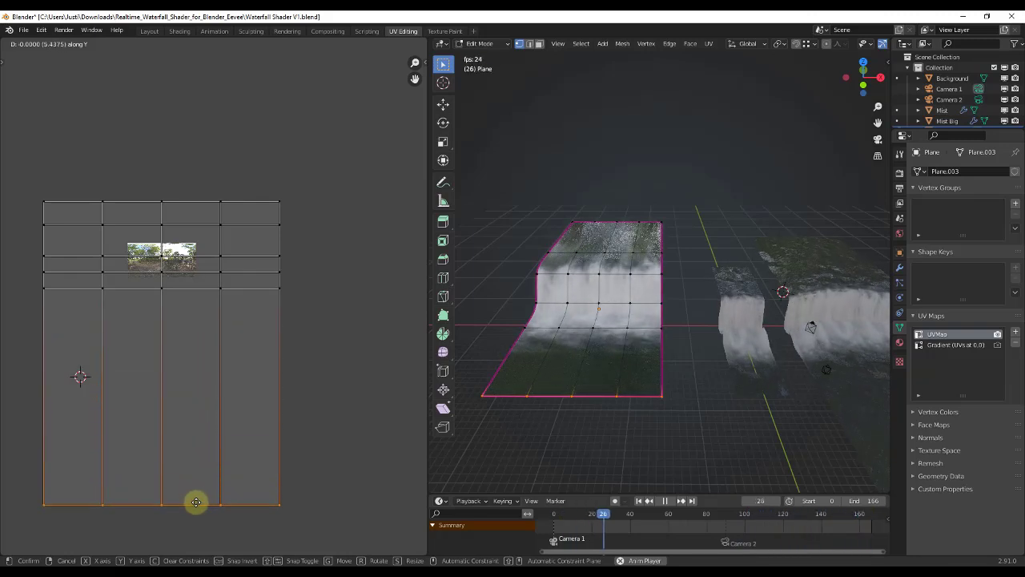
pyautogui.click(195, 501)
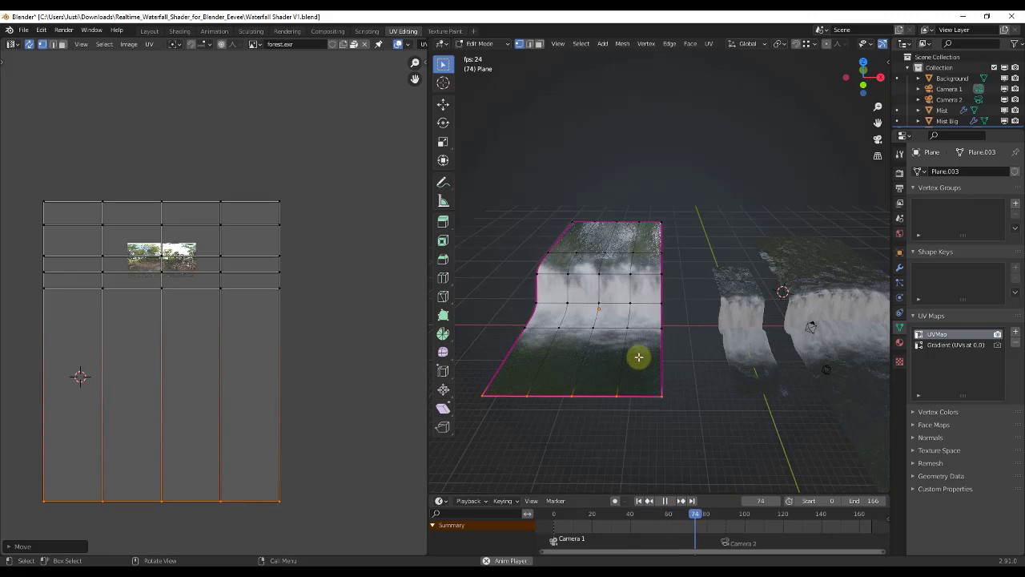
# Display Noise Detail 16.png behind the UV layout in place of the forest image.
pyautogui.click(254, 44)
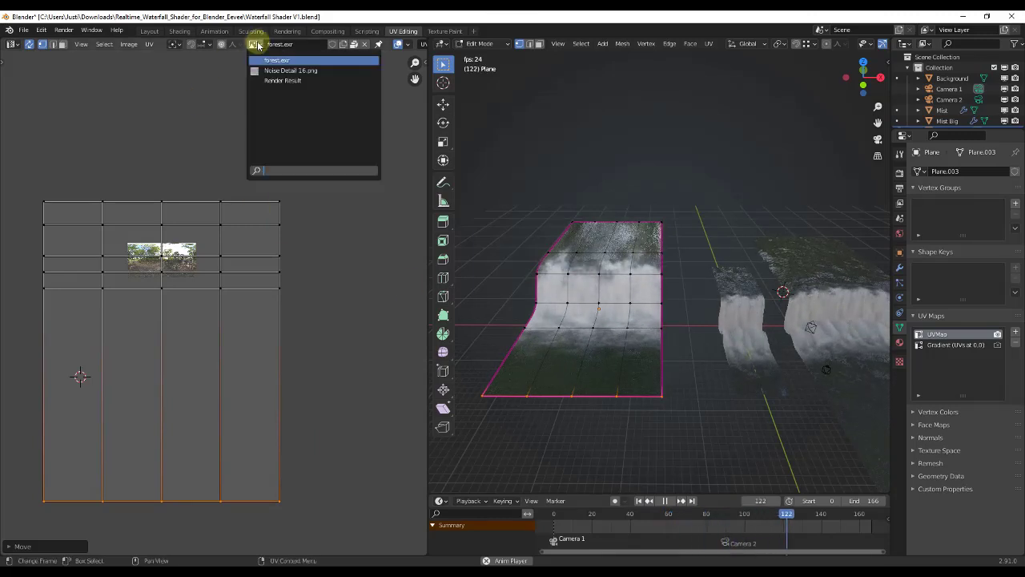
pyautogui.click(274, 71)
pyautogui.scroll(-4, 215, 274)
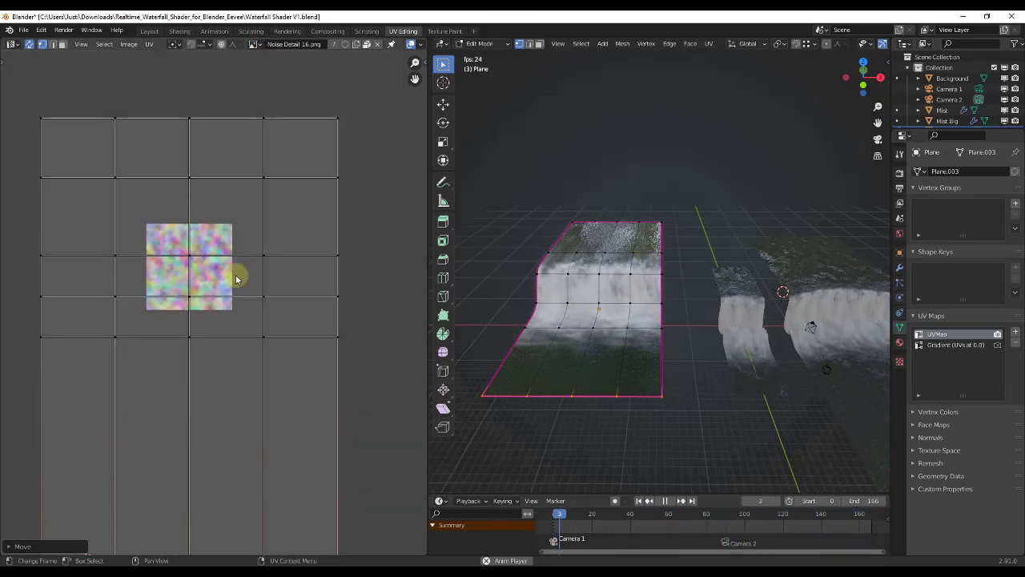
pyautogui.click(255, 45)
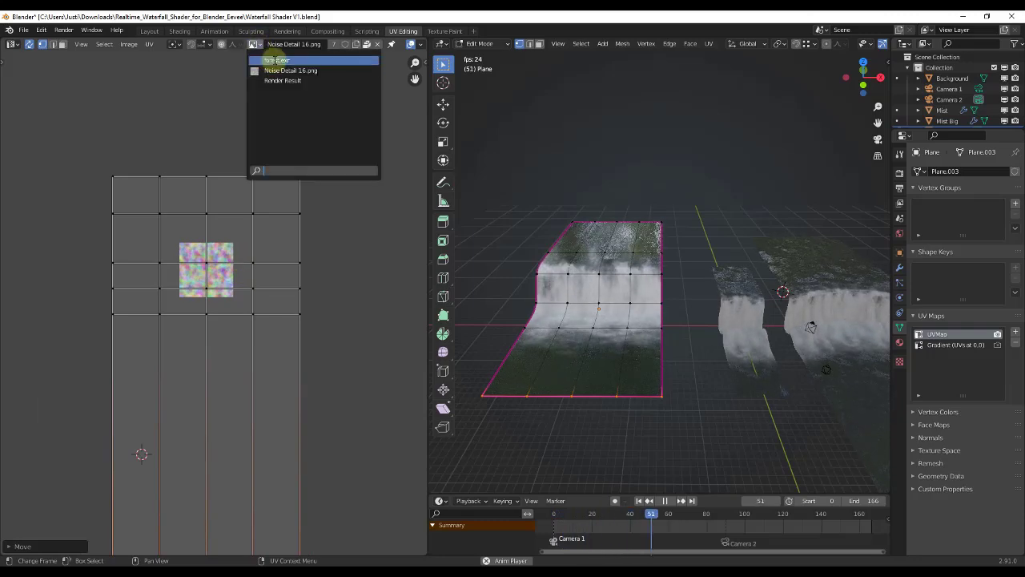
# Add one edge loop just past the drop's foot at factor -0.902 and another just behind its crest at factor 0.314.
pyautogui.moveTo(617, 328); pyautogui.dragTo(666, 293, button='middle')
pyautogui.scroll(-3, 588, 306)
pyautogui.scroll(4, 546, 301)
pyautogui.scroll(-2, 678, 361)
pyautogui.moveTo(652, 354); pyautogui.dragTo(628, 359, button='middle')
pyautogui.hotkey('ctrl', 'r')
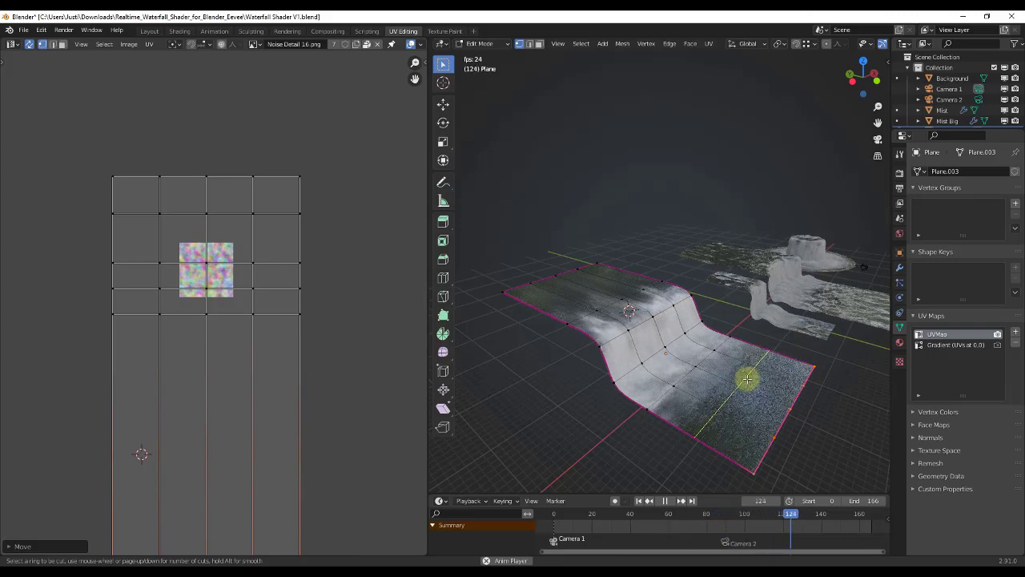
pyautogui.click(746, 379)
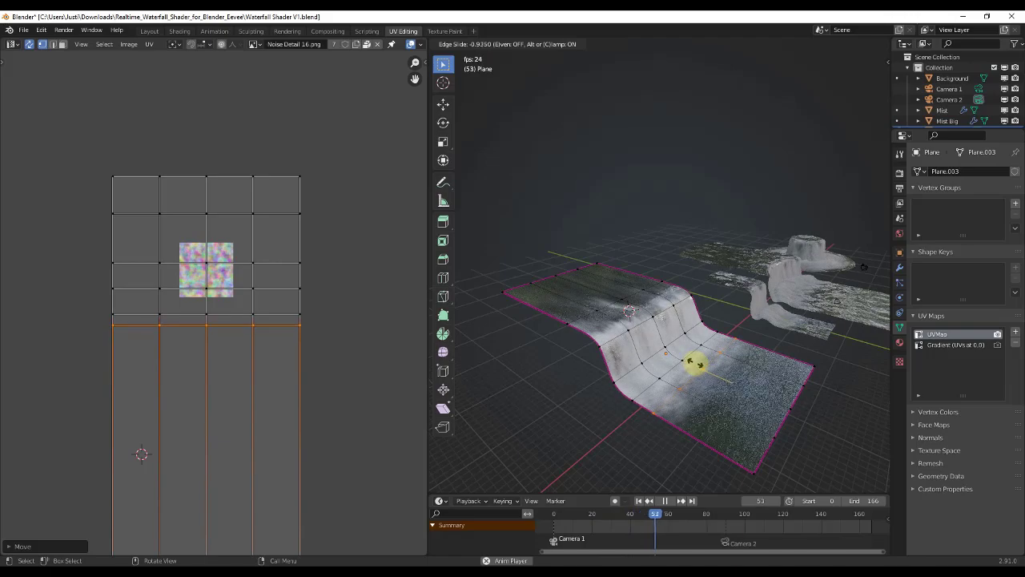
pyautogui.click(696, 365)
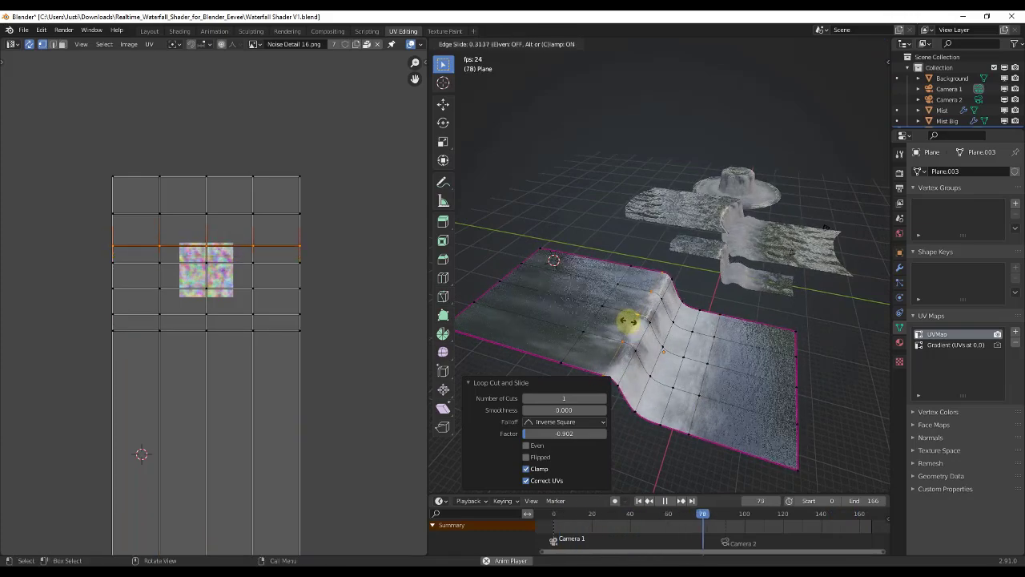
pyautogui.moveTo(629, 320); pyautogui.dragTo(598, 325, button='middle')
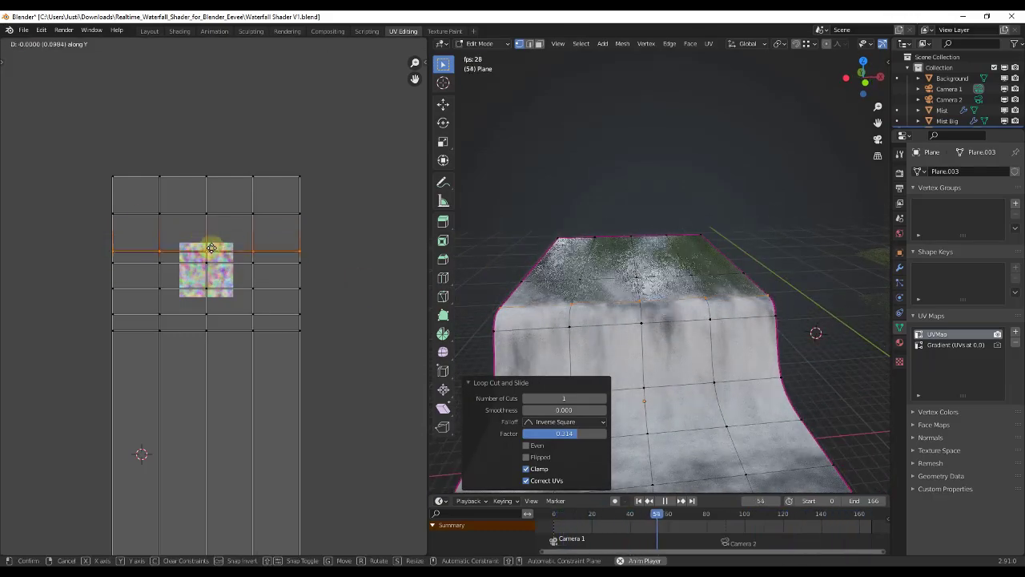
# Select the two UV rows at the drop's crest and move them down along Y to compress the falling section.
pyautogui.click(211, 243)
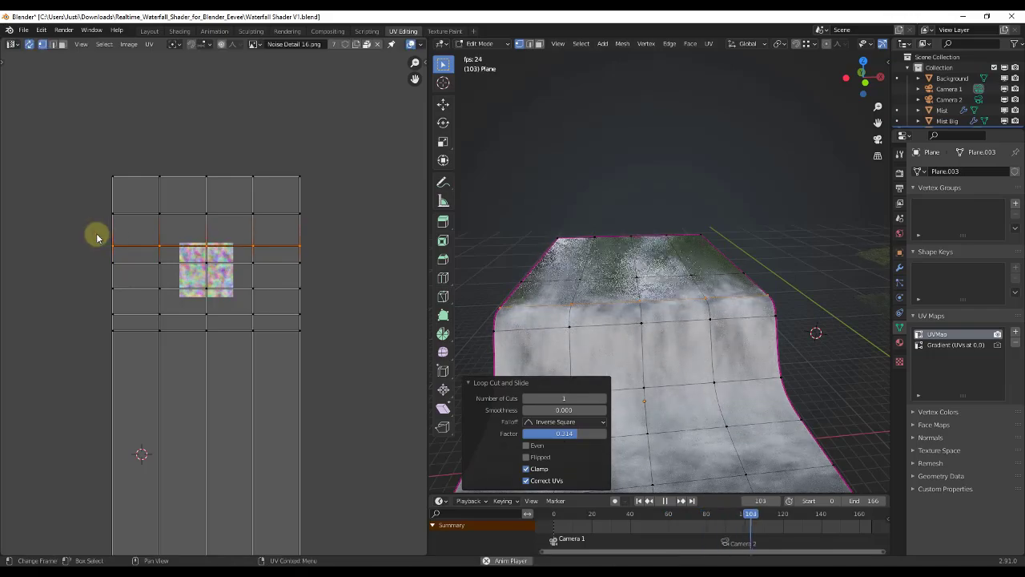
pyautogui.moveTo(321, 278); pyautogui.dragTo(321, 278)
pyautogui.press('g')
pyautogui.press('y')
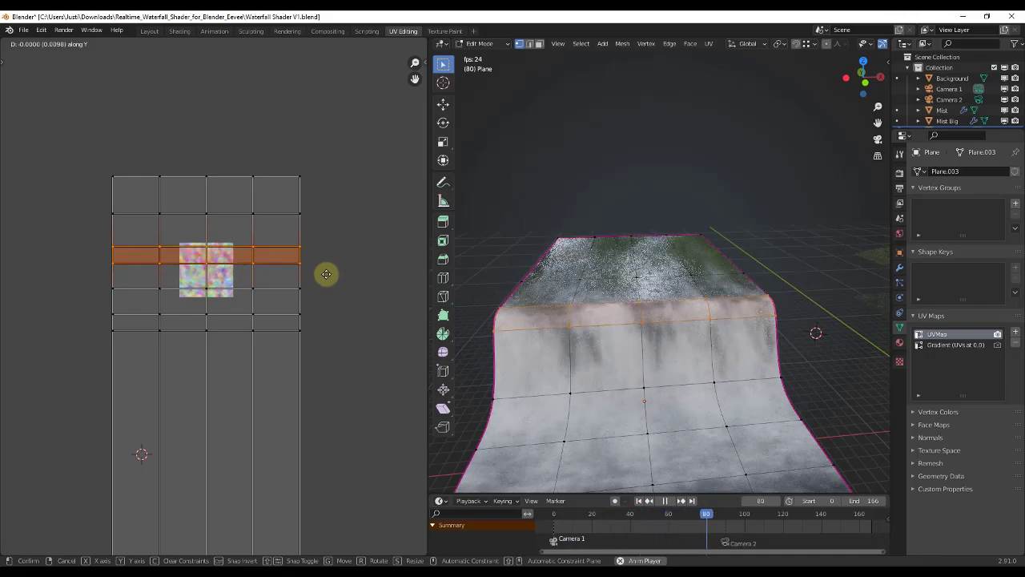
pyautogui.click(327, 288)
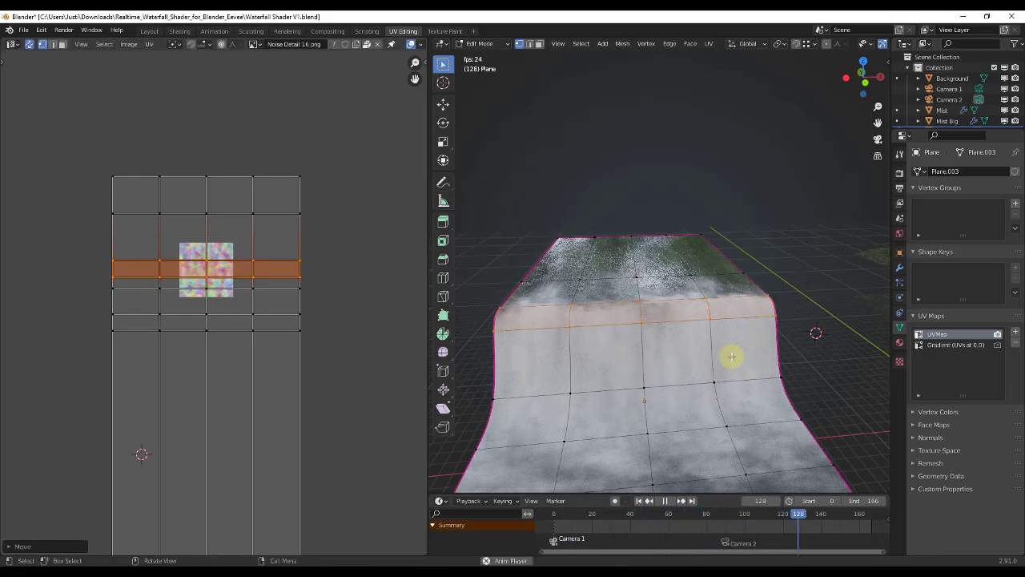
# Leave Edit Mode to examine the playing water from several angles, and re-enter Edit Mode.
pyautogui.moveTo(747, 354); pyautogui.dragTo(768, 370, button='middle')
pyautogui.press('Tab')
pyautogui.scroll(3, 761, 372)
pyautogui.moveTo(701, 381)
pyautogui.mouseDown(button='middle')
pyautogui.moveTo(721, 382)
pyautogui.moveTo(700, 379)
pyautogui.moveTo(692, 364)
pyautogui.mouseUp(button='middle')
pyautogui.scroll(-2, 714, 377)
pyautogui.scroll(-1, 693, 364)
pyautogui.moveTo(727, 395)
pyautogui.mouseDown(button='middle')
pyautogui.moveTo(710, 389)
pyautogui.moveTo(718, 401)
pyautogui.mouseUp(button='middle')
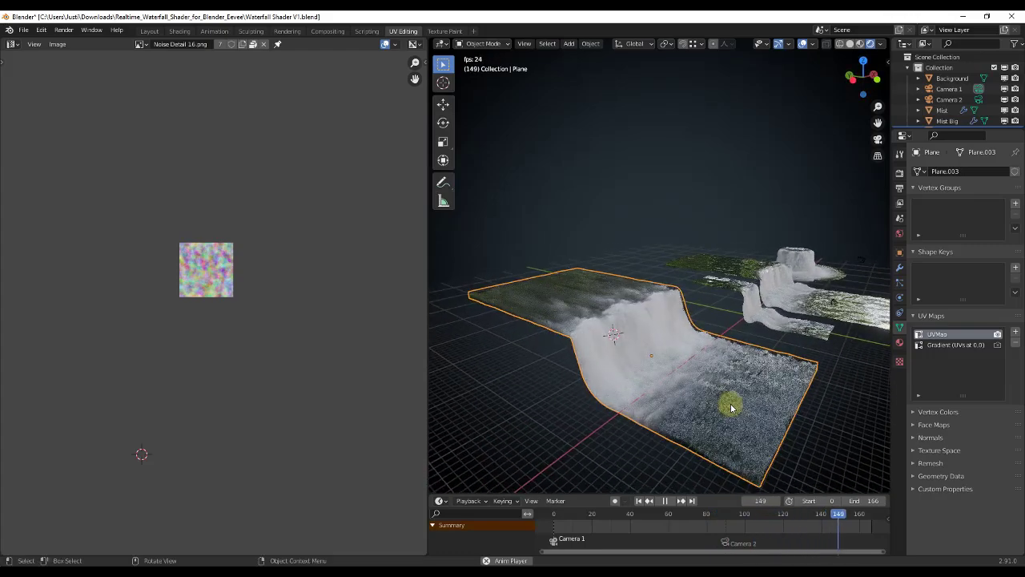
pyautogui.moveTo(635, 370); pyautogui.dragTo(617, 357, button='middle')
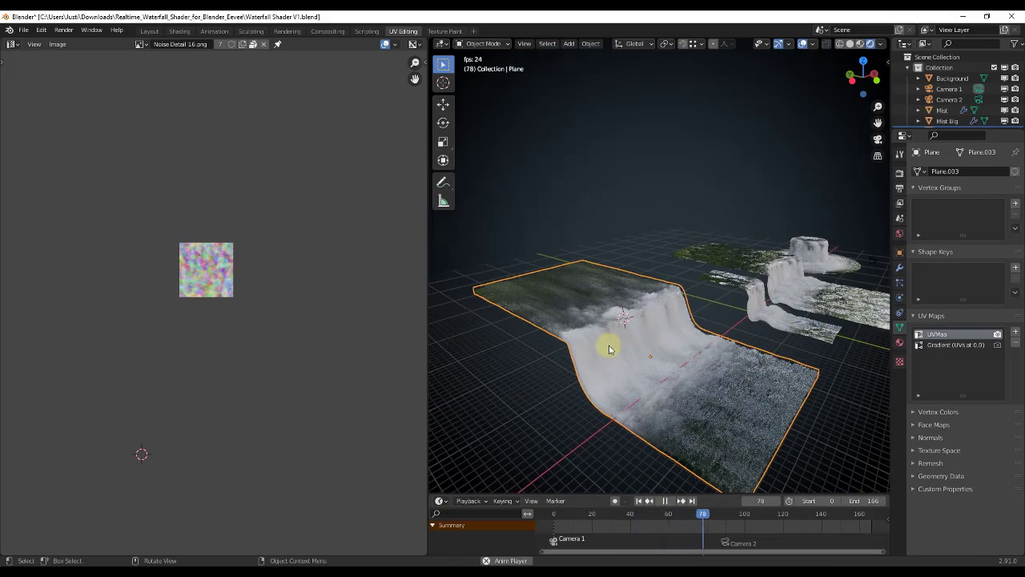
pyautogui.press('Tab')
pyautogui.press('g')
pyautogui.press('y')
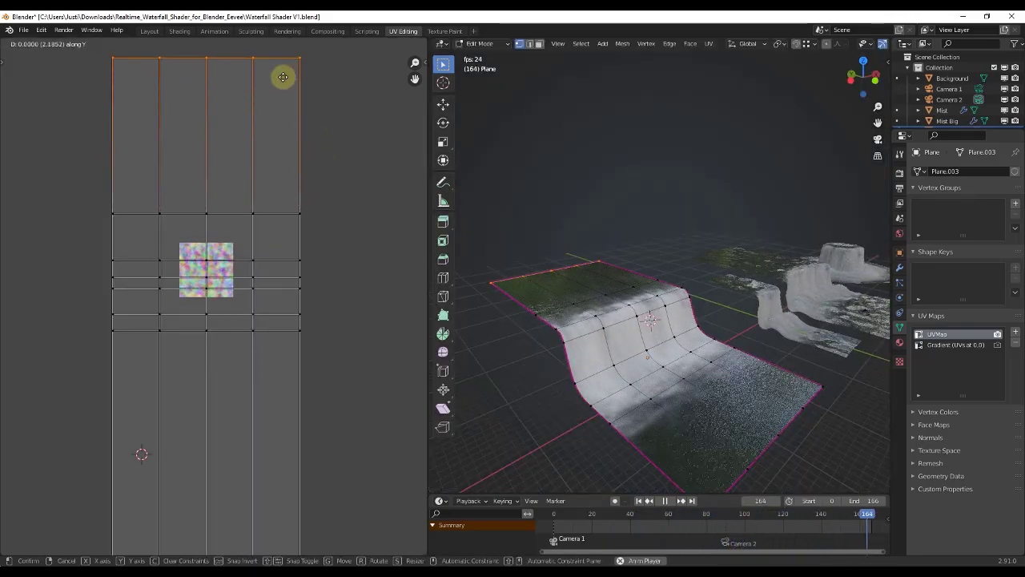
pyautogui.press('Escape')
# Move the topmost row of UV vertices about 1.93 units up along Y, and reposition the UV row below it.
pyautogui.scroll(-4, 392, 382)
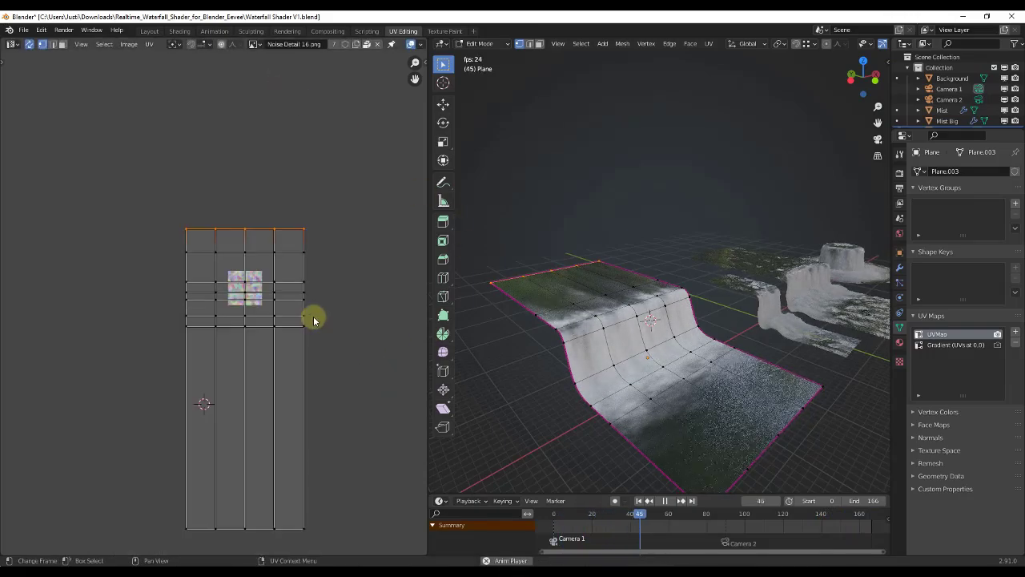
pyautogui.moveTo(342, 409); pyautogui.dragTo(313, 393, button='middle')
pyautogui.moveTo(609, 369); pyautogui.dragTo(561, 312, button='middle')
pyautogui.keyDown('shift'); pyautogui.moveTo(584, 380); pyautogui.dragTo(618, 349, button='middle'); pyautogui.keyUp('shift')
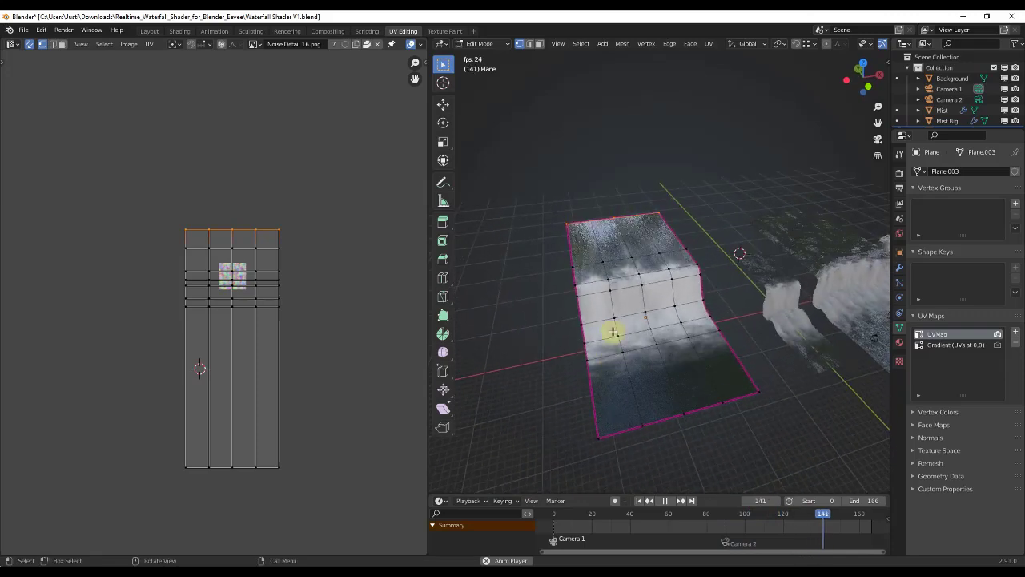
pyautogui.moveTo(162, 211); pyautogui.dragTo(310, 246)
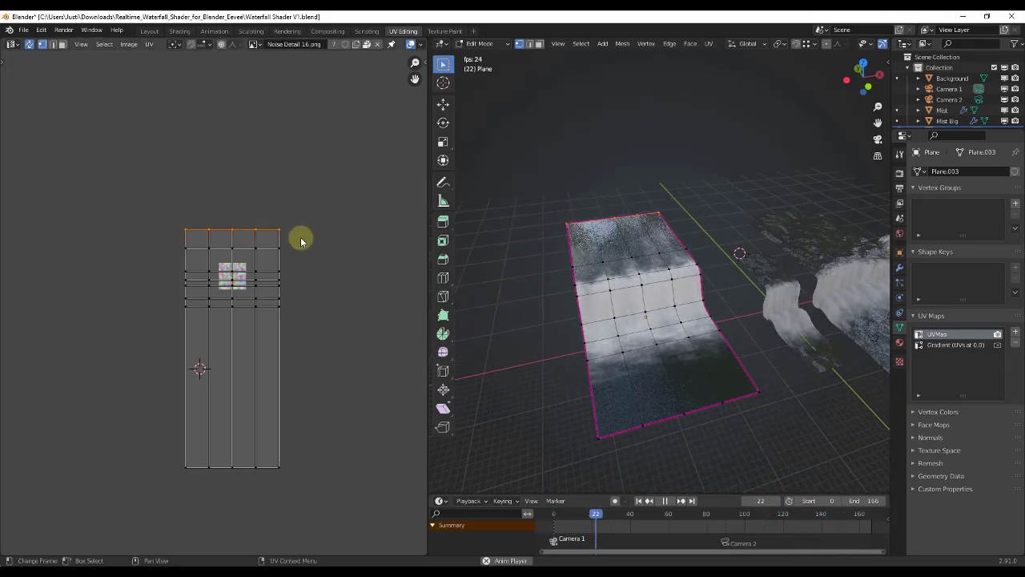
pyautogui.press('g')
pyautogui.press('y')
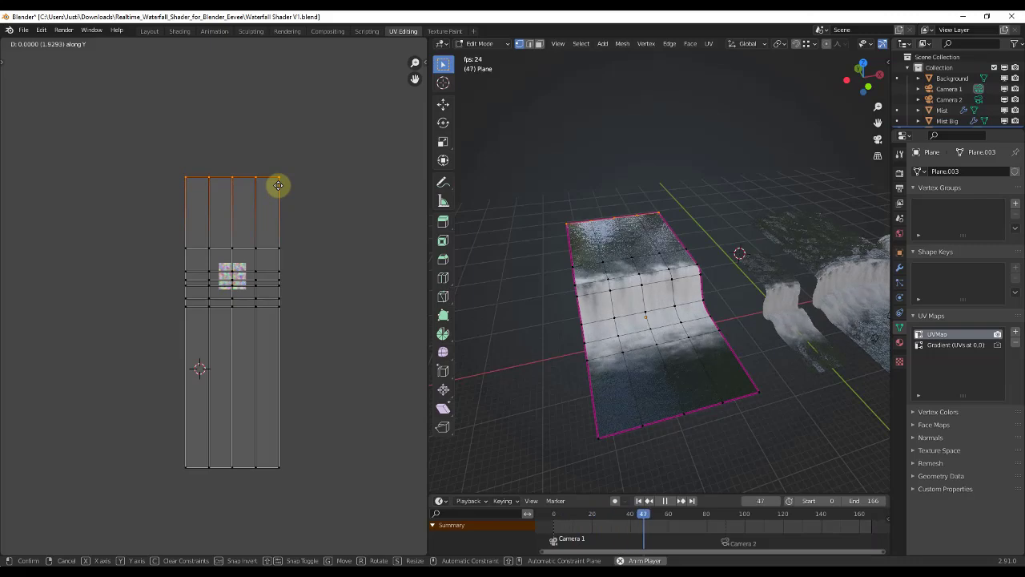
pyautogui.click(278, 185)
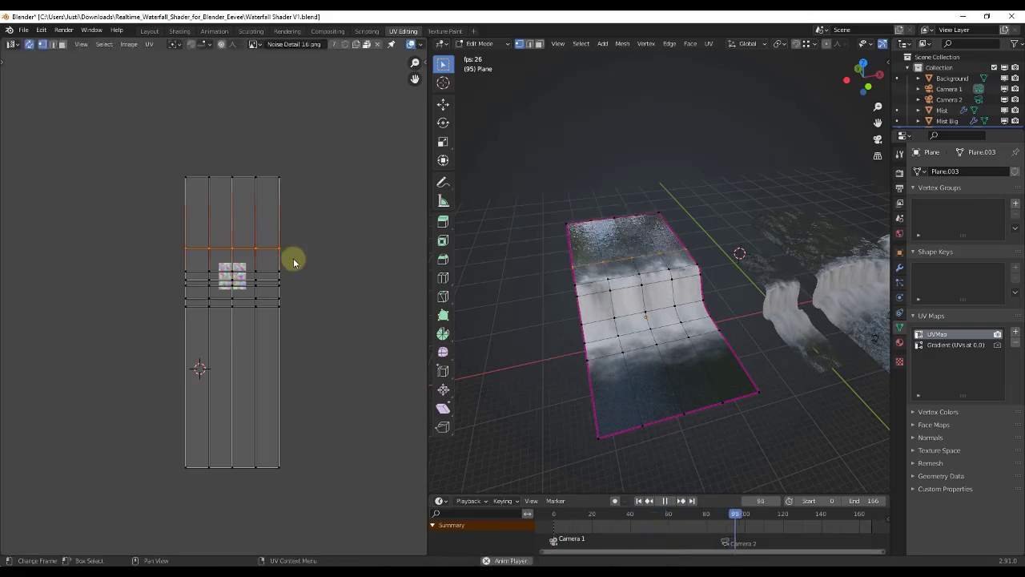
pyautogui.press('g')
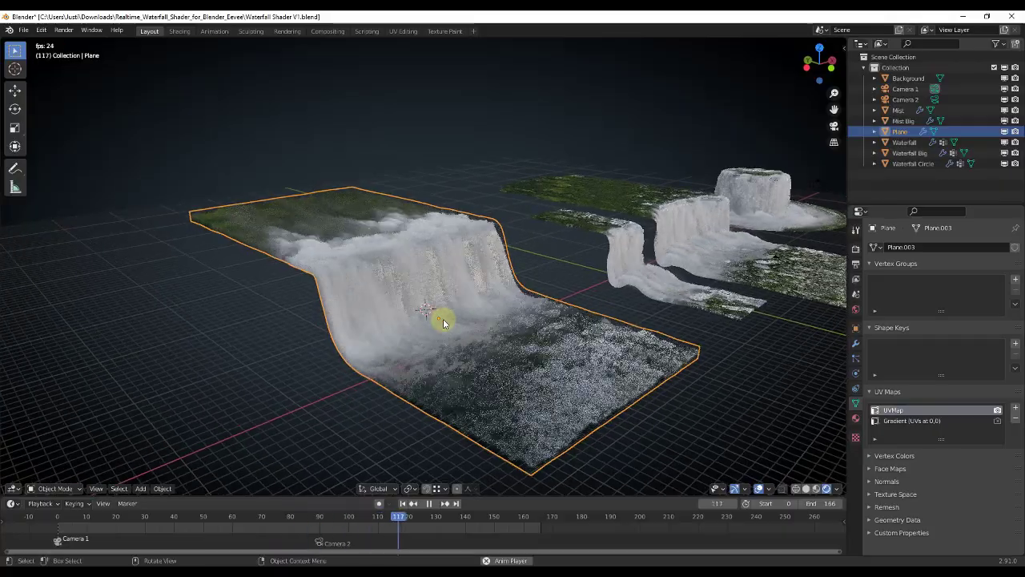
# Examine the animated plane in the Layout workspace and review its displacement modifiers.
pyautogui.moveTo(443, 319); pyautogui.dragTo(591, 336, button='middle')
pyautogui.moveTo(661, 346); pyautogui.dragTo(641, 377, button='middle')
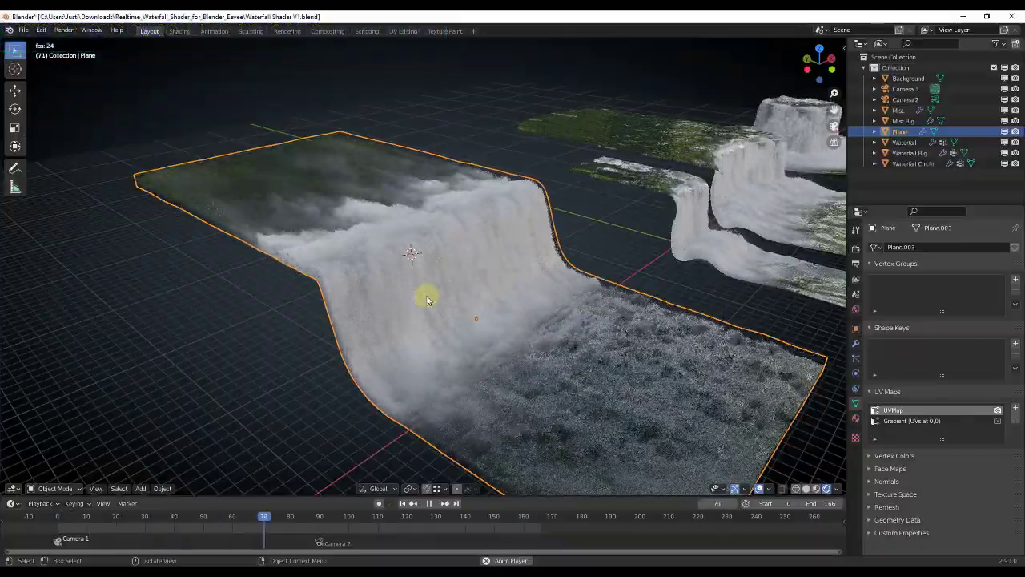
pyautogui.click(855, 343)
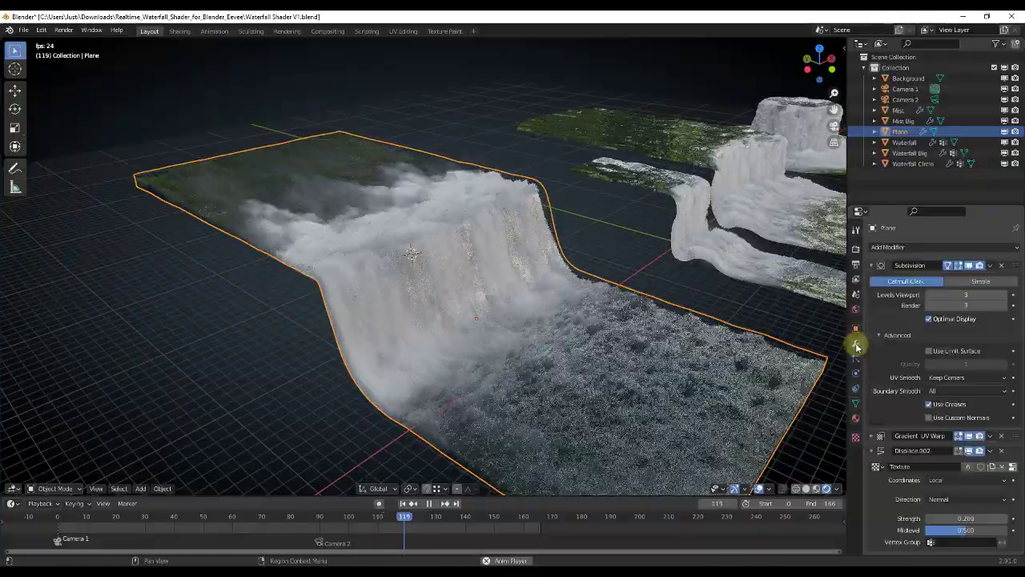
pyautogui.scroll(-8, 930, 365)
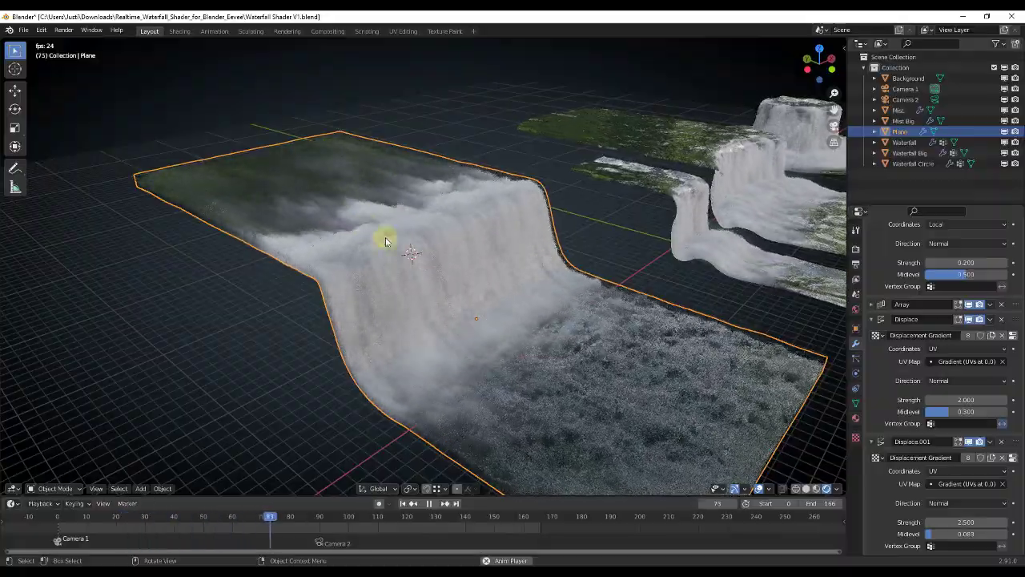
pyautogui.scroll(-1, 589, 344)
pyautogui.moveTo(590, 346); pyautogui.dragTo(579, 343, button='middle')
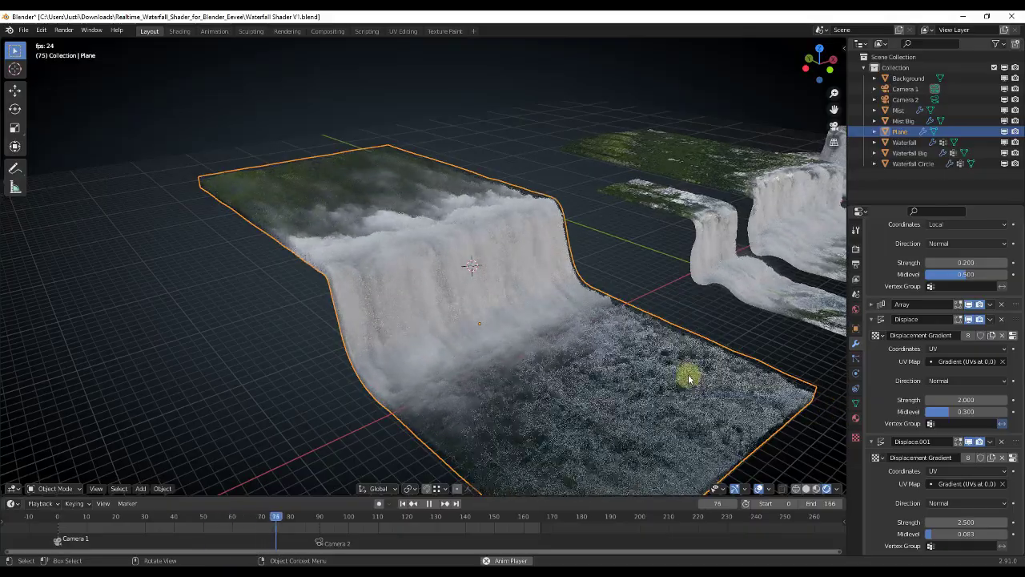
# In Edit Mode, select the vertices of the flat upper and lower water sections and assign them to a new vertex group.
pyautogui.press('Tab')
pyautogui.moveTo(640, 366); pyautogui.dragTo(577, 368, button='middle')
pyautogui.moveTo(513, 336); pyautogui.dragTo(509, 349, button='middle')
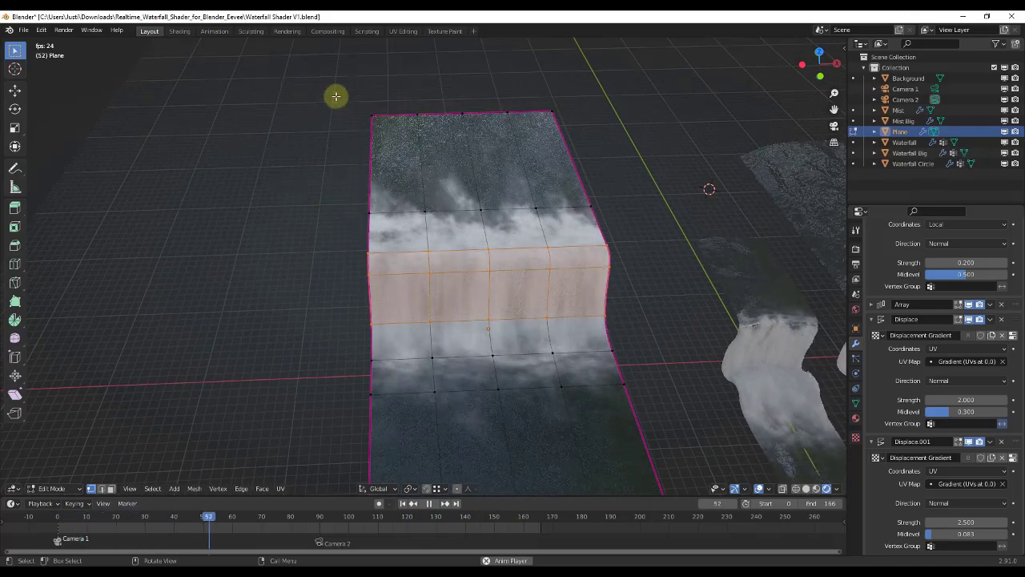
pyautogui.moveTo(471, 194); pyautogui.dragTo(622, 223)
pyautogui.keyDown('shift'); pyautogui.moveTo(583, 340); pyautogui.dragTo(549, 269, button='middle'); pyautogui.keyUp('shift')
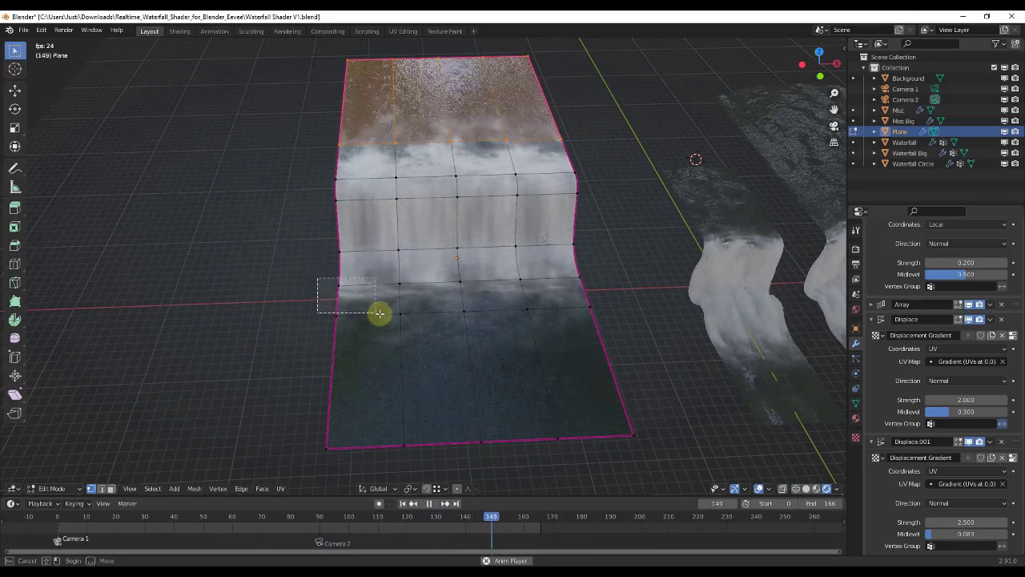
pyautogui.moveTo(544, 447); pyautogui.dragTo(646, 473)
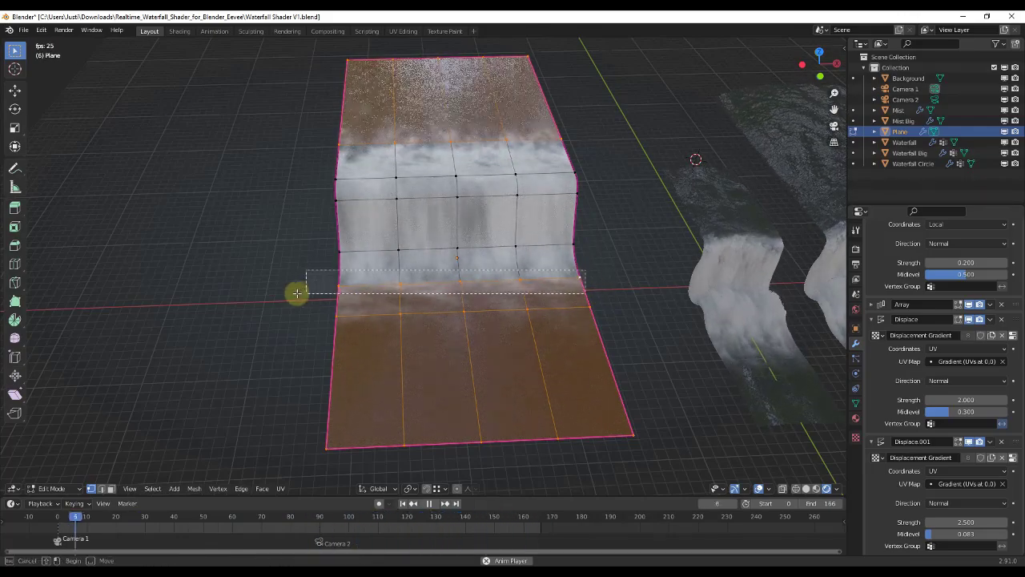
pyautogui.moveTo(399, 326); pyautogui.dragTo(380, 336, button='middle')
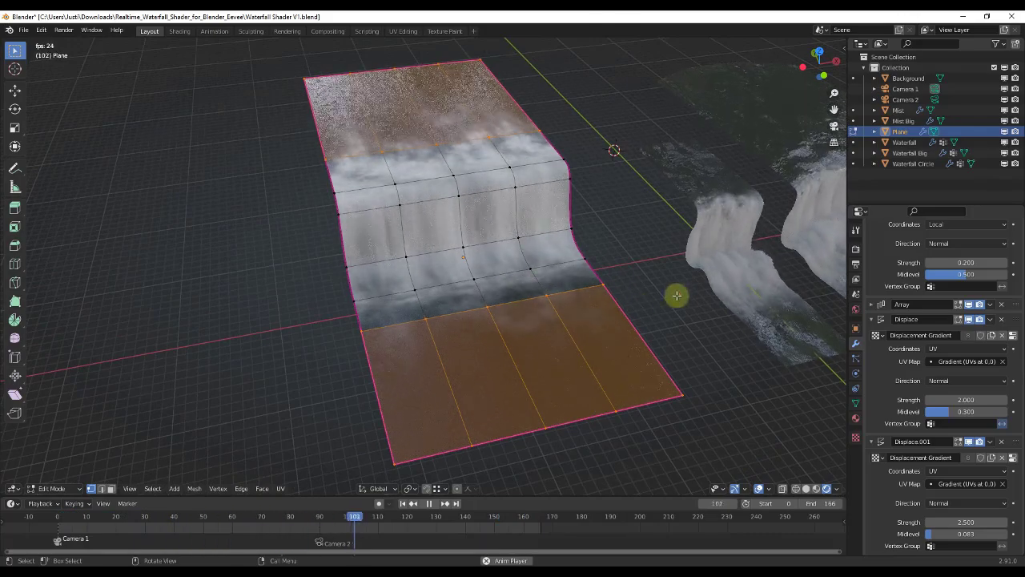
pyautogui.click(854, 404)
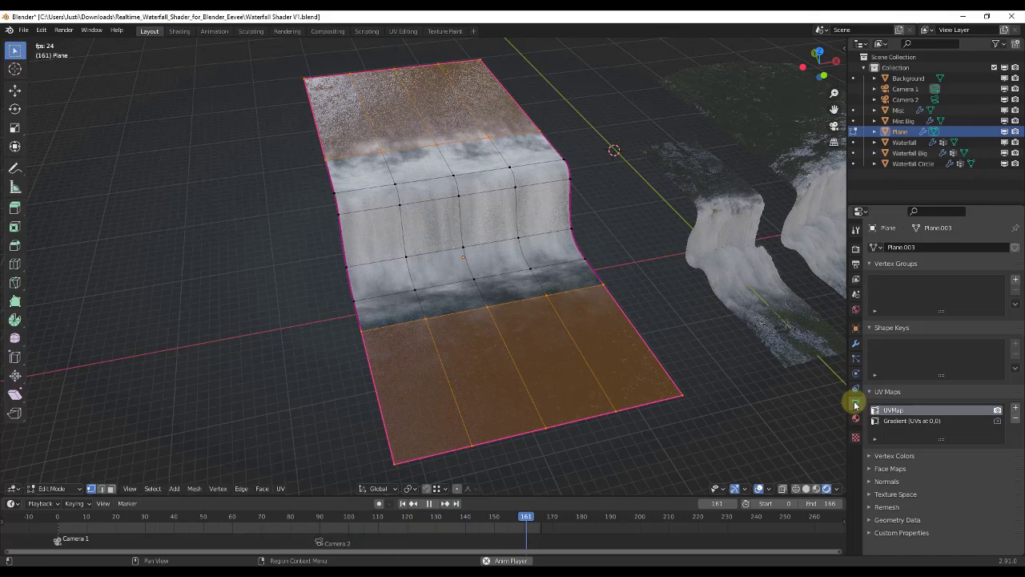
pyautogui.click(1015, 281)
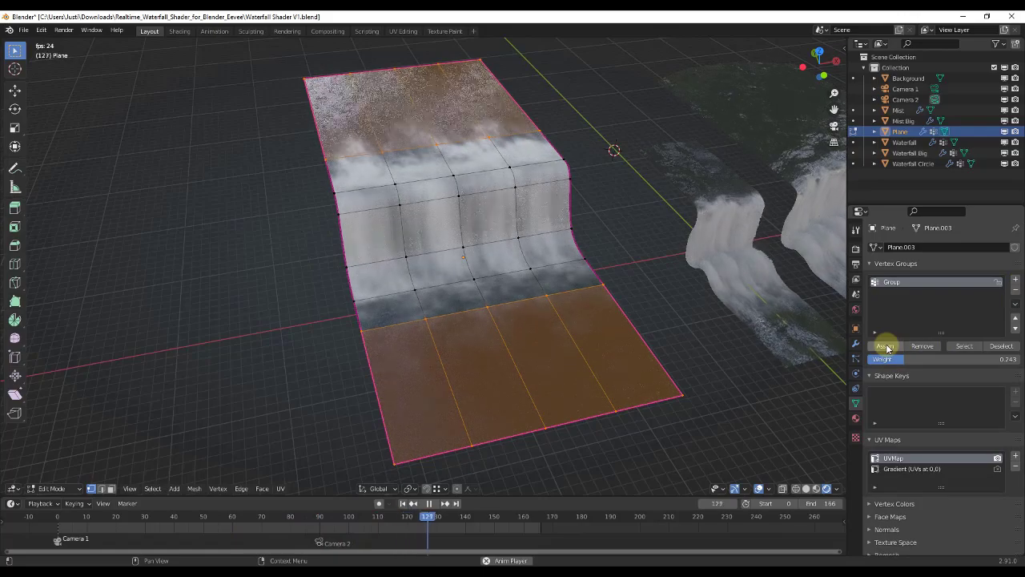
# Put the falling section's vertices in a second vertex group, name the groups Calm Water and Waterfall, and return to Object Mode.
pyautogui.moveTo(688, 303); pyautogui.dragTo(619, 302, button='middle')
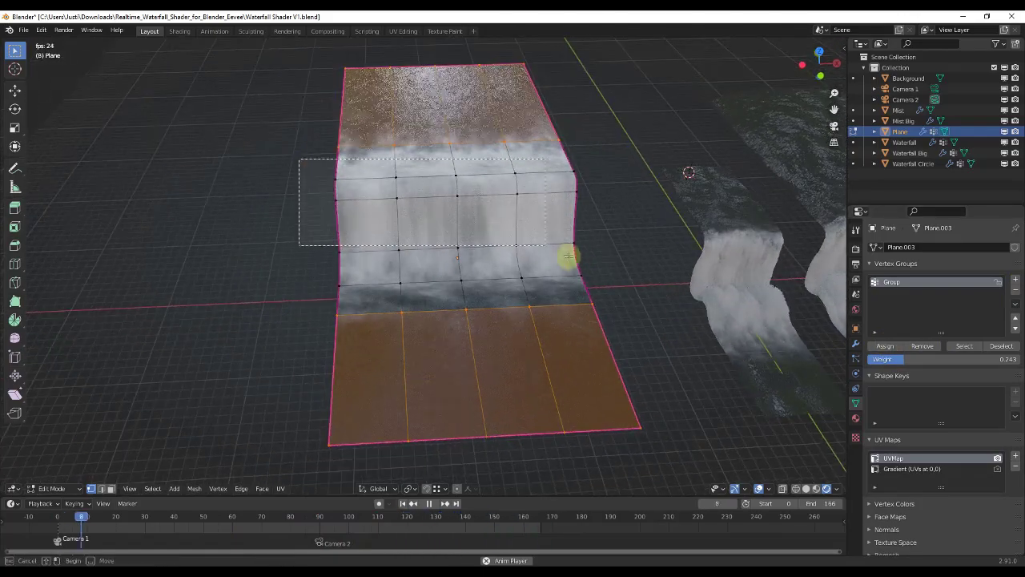
pyautogui.moveTo(601, 292); pyautogui.dragTo(602, 292)
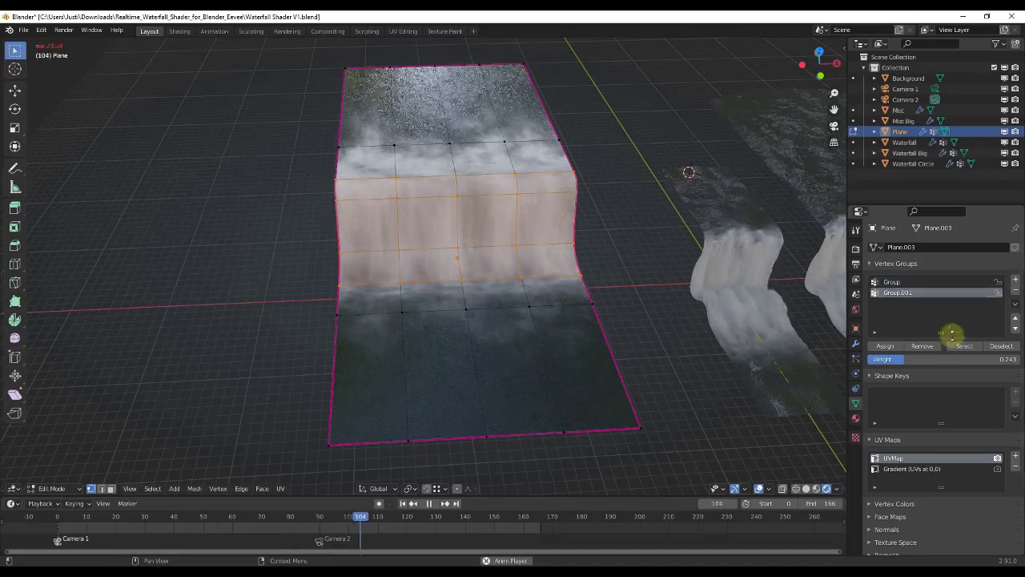
pyautogui.moveTo(574, 265); pyautogui.dragTo(653, 277, button='middle')
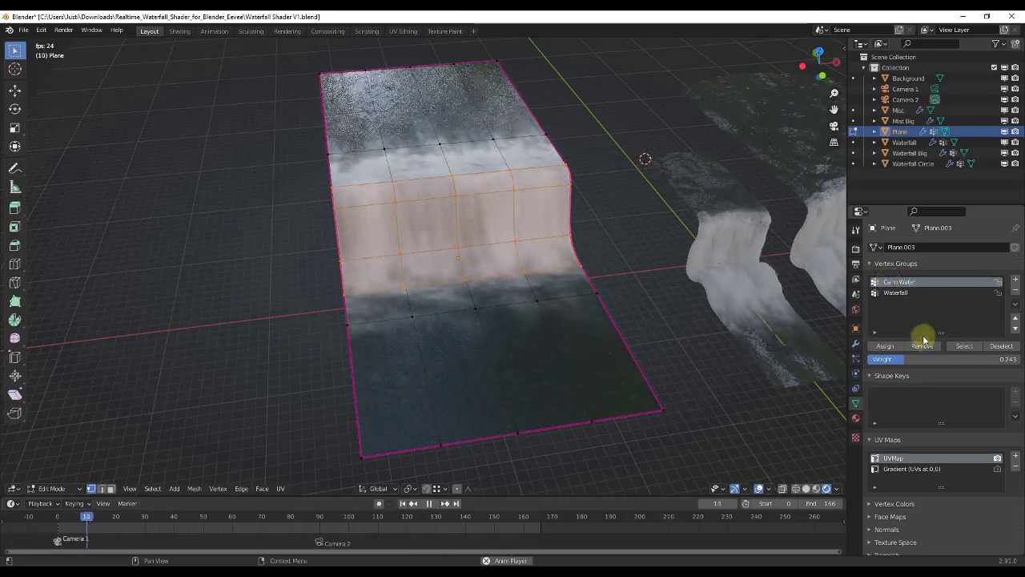
pyautogui.moveTo(619, 293); pyautogui.dragTo(576, 252, button='middle')
pyautogui.press('Tab')
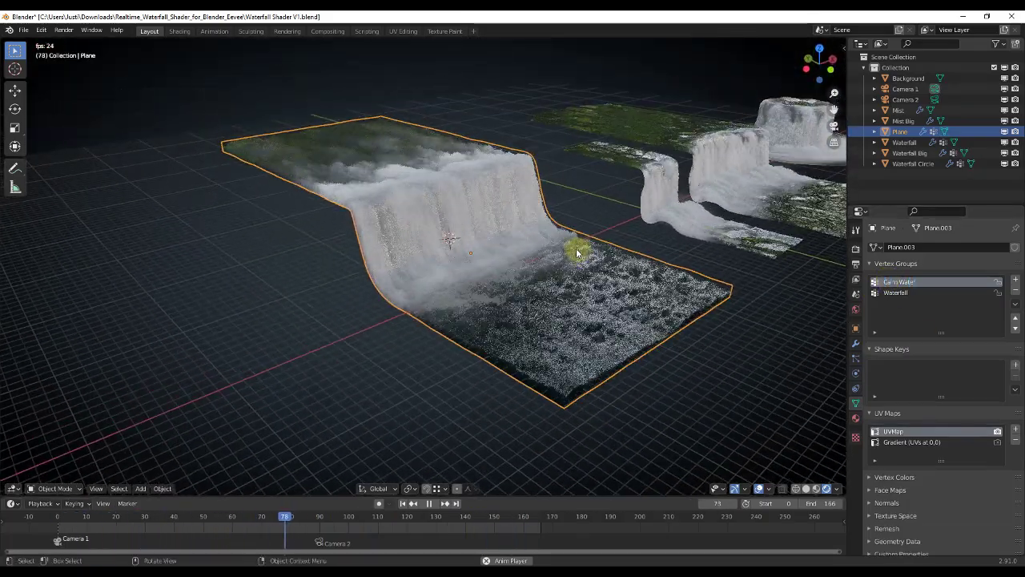
# Limit the plane's Displace modifier to the Calm Water vertex group.
pyautogui.click(856, 343)
pyautogui.scroll(-8, 898, 318)
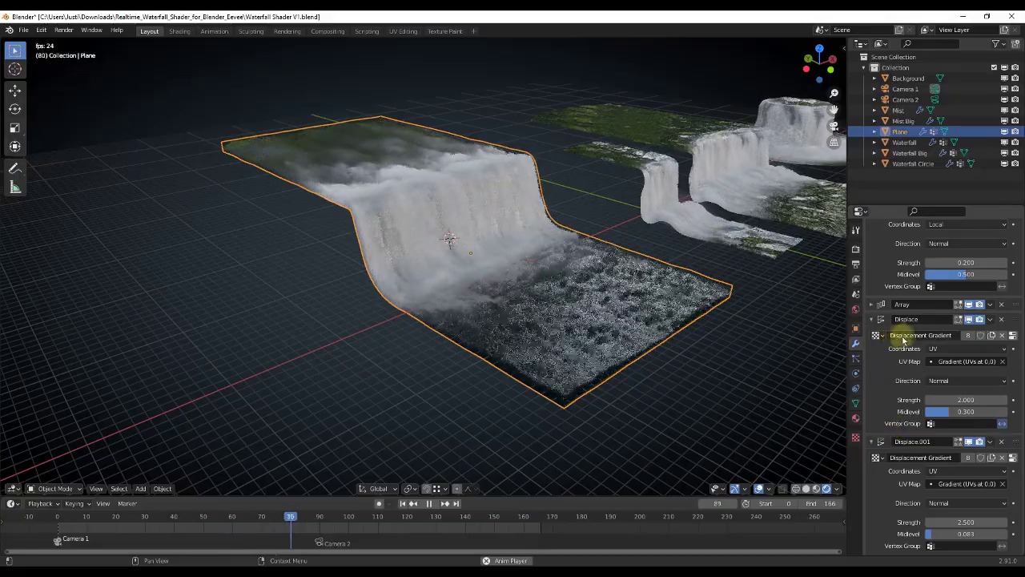
pyautogui.click(946, 424)
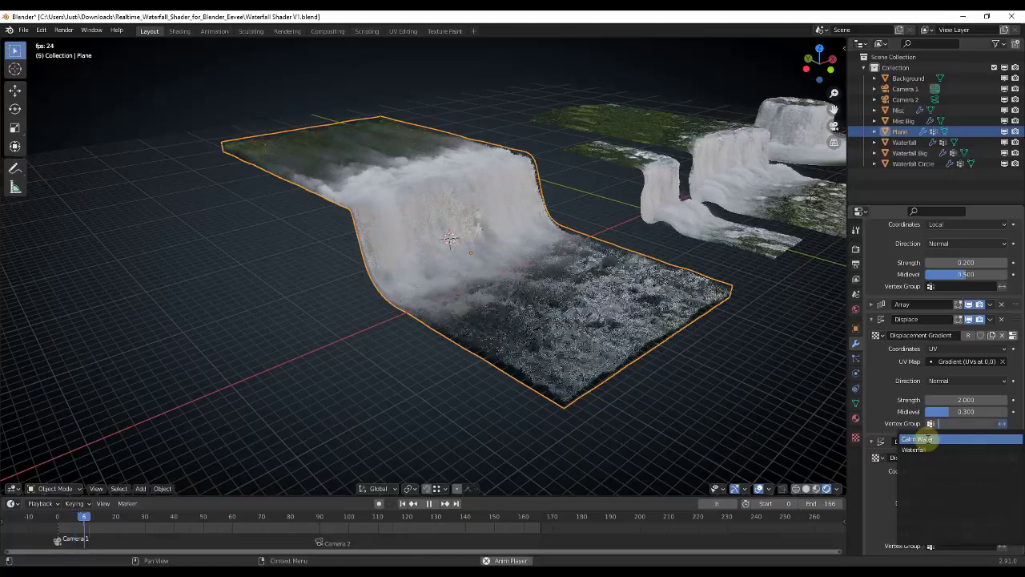
pyautogui.click(922, 439)
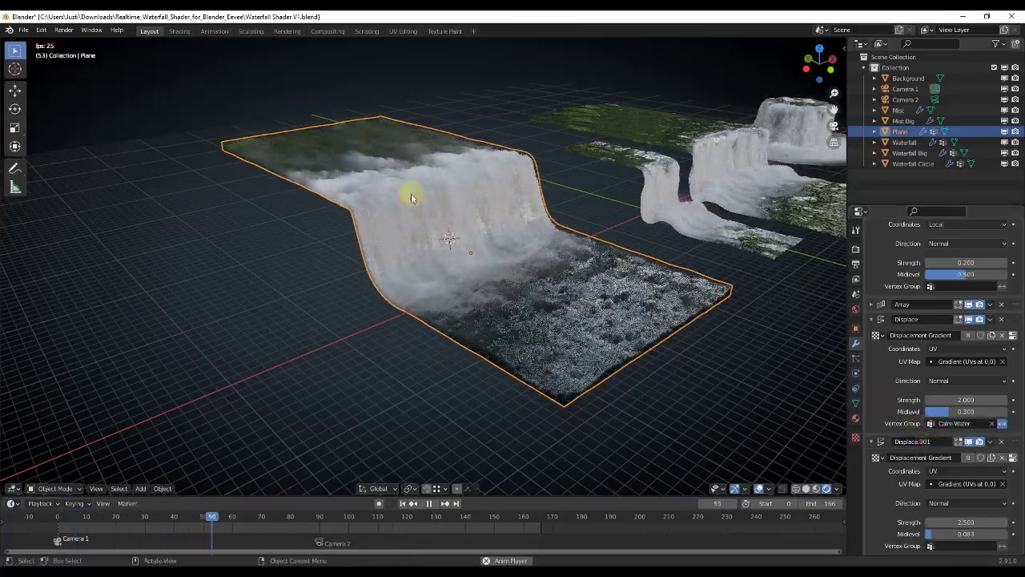
pyautogui.scroll(2, 352, 156)
pyautogui.scroll(-1, 366, 166)
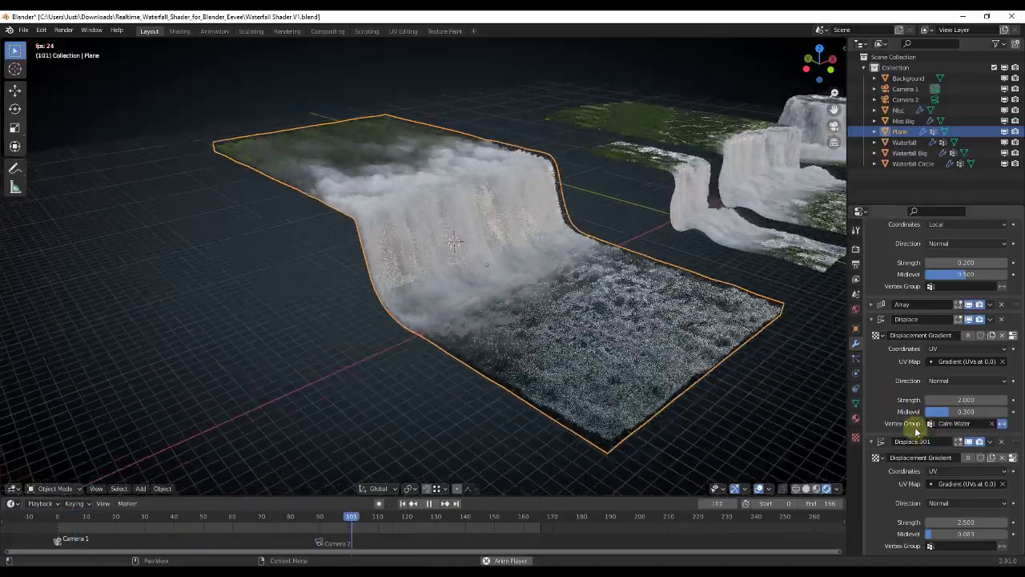
# Limit the Displace.001 modifier to the Waterfall vertex group and check the falling water from a low side view.
pyautogui.click(931, 545)
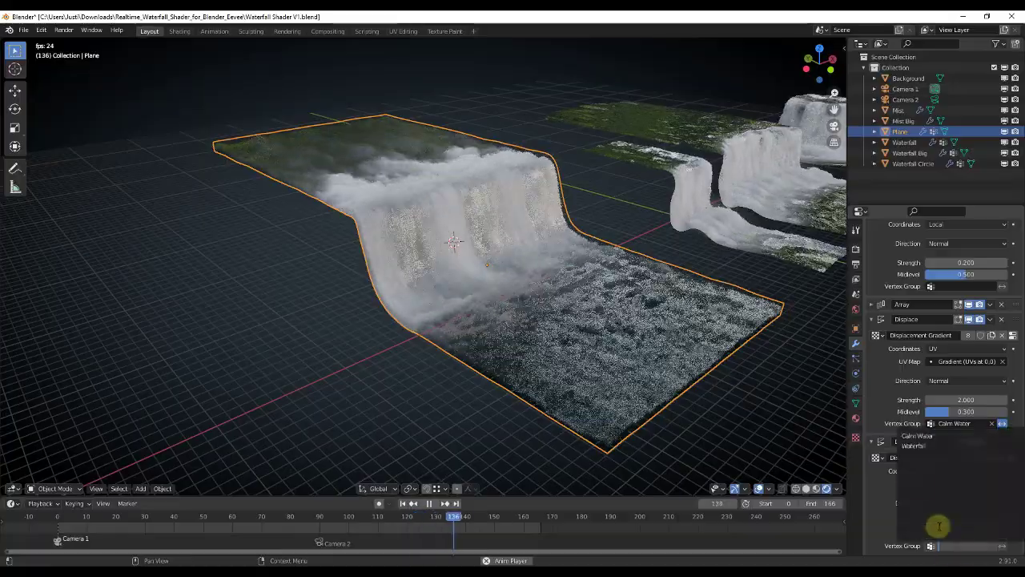
pyautogui.click(914, 446)
pyautogui.moveTo(535, 309); pyautogui.dragTo(344, 171, button='middle')
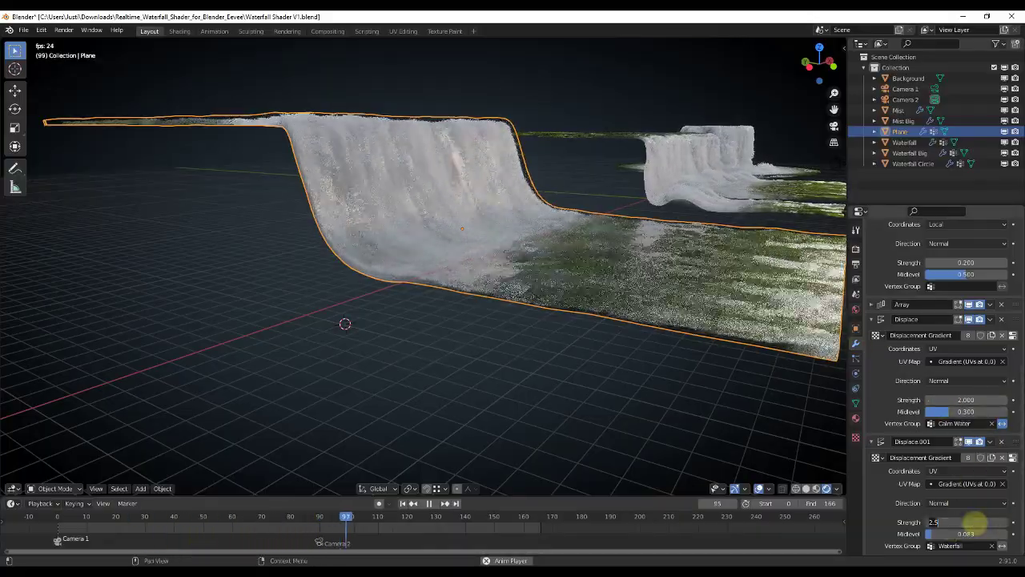
# Set the strength of the Displace.001 modifier to 3 and of the Displace modifier to 1.5.
pyautogui.click(980, 523)
pyautogui.write('3')
pyautogui.press('Return')
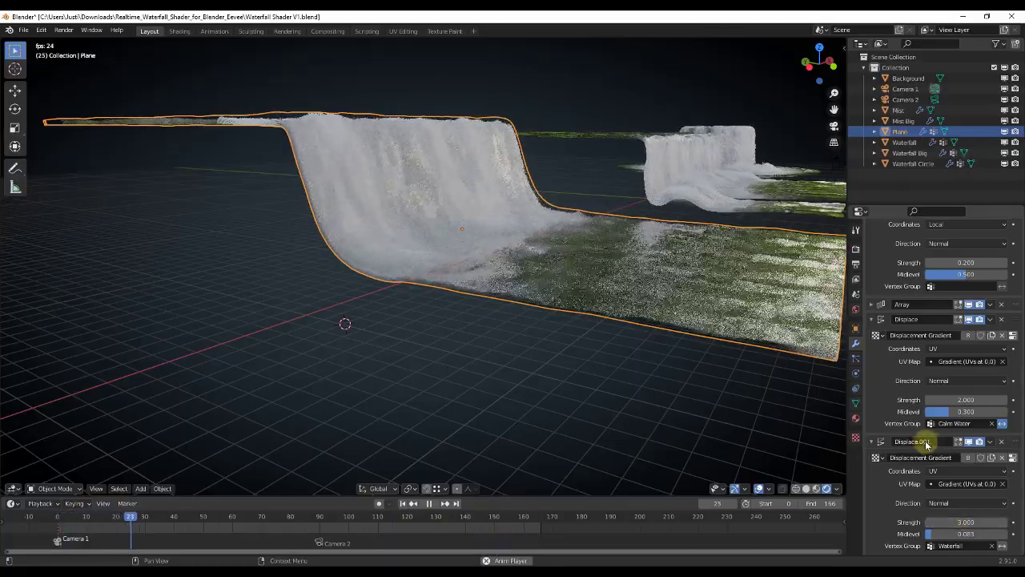
pyautogui.click(950, 400)
pyautogui.write('1.5')
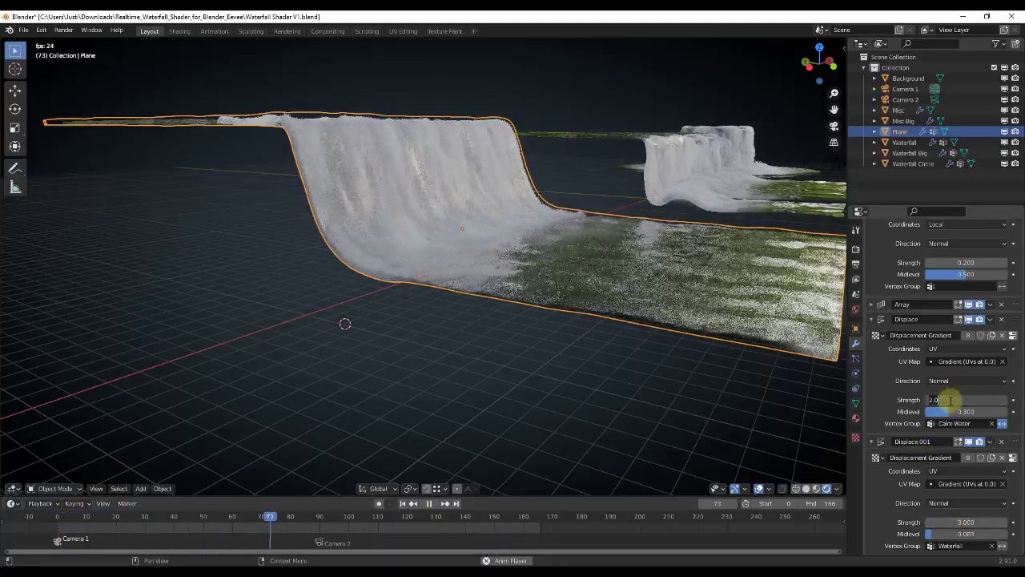
pyautogui.press('Return')
pyautogui.moveTo(721, 300); pyautogui.dragTo(677, 345, button='middle')
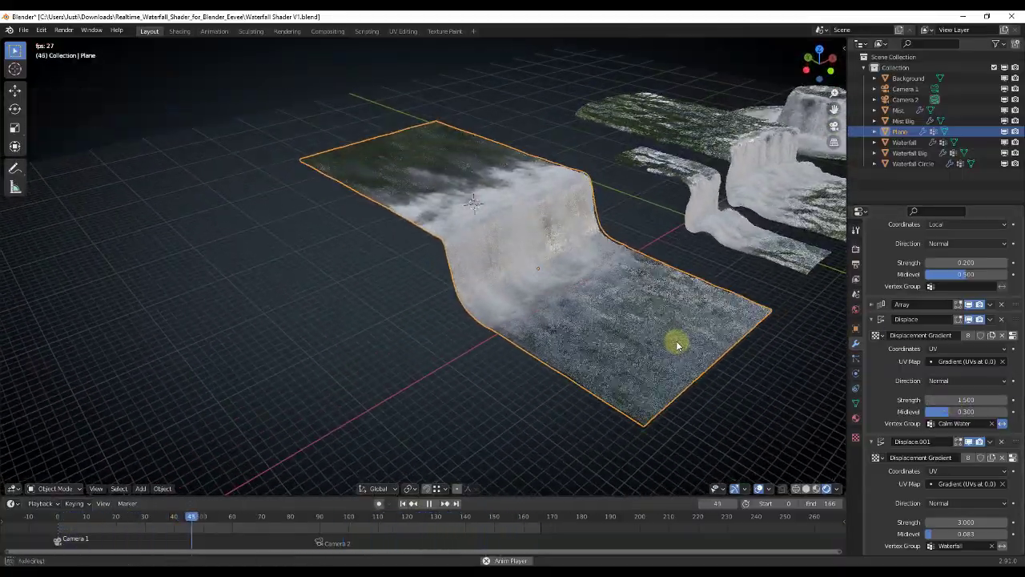